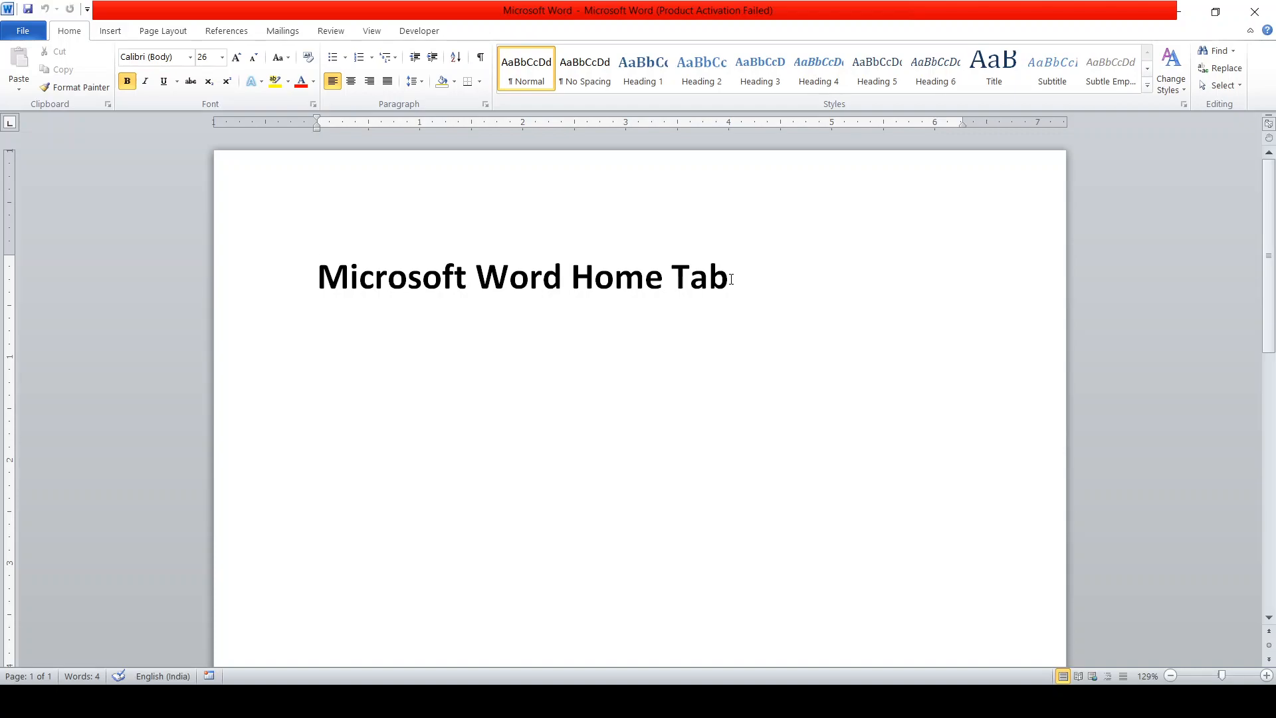
Below the title, add the heading "Cyber security:" and two paragraphs defining cybersecurity and describing what cyberattacks are usually aimed at.
left_click(731, 279)
key("Return")
left_click(1042, 125)
type("Cyber security: Cybersecurity is the practice of protecting systems, networks, and information from digital attacks. cyberattacks are usually aimed at accessing, changing, or destroying sensitive information; extorting money from users; or interrupting normal business processes.")
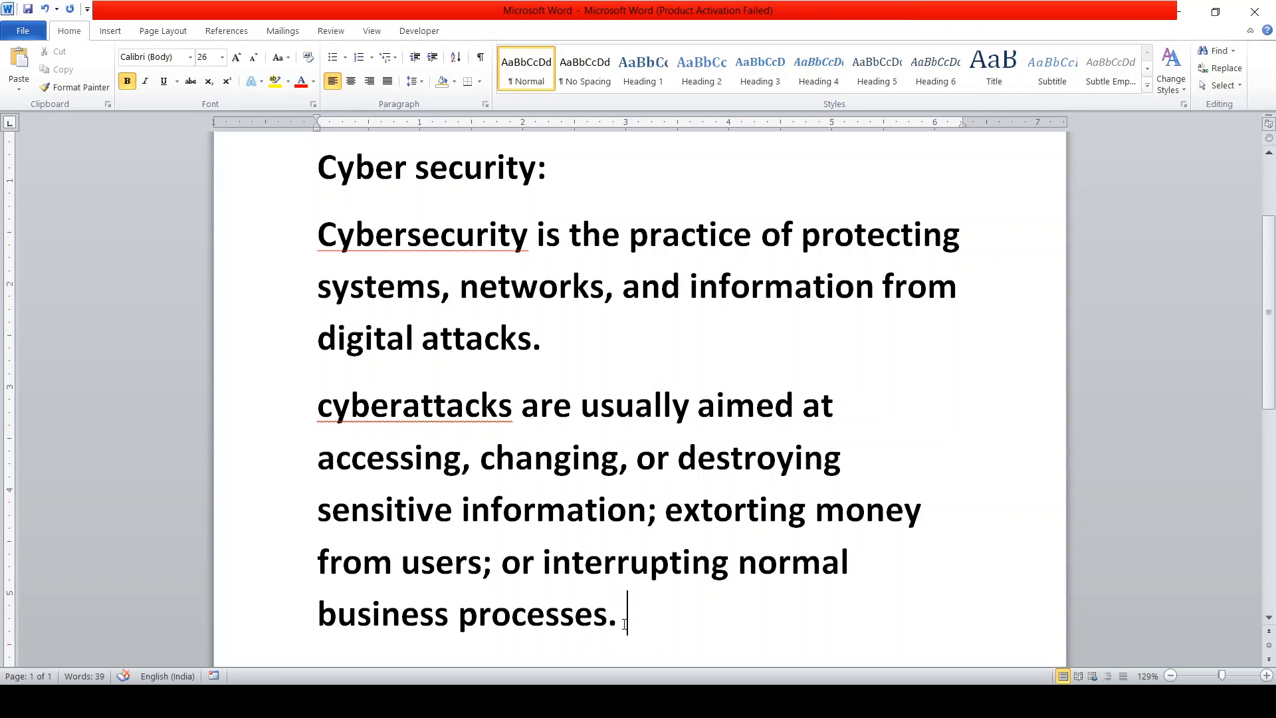
Set the font size of the Cyber security heading and its two paragraphs to 14.
key("ctrl+shift+Up")
key("ctrl+shift+Up")
key("ctrl+shift+Up")
left_click(222, 58)
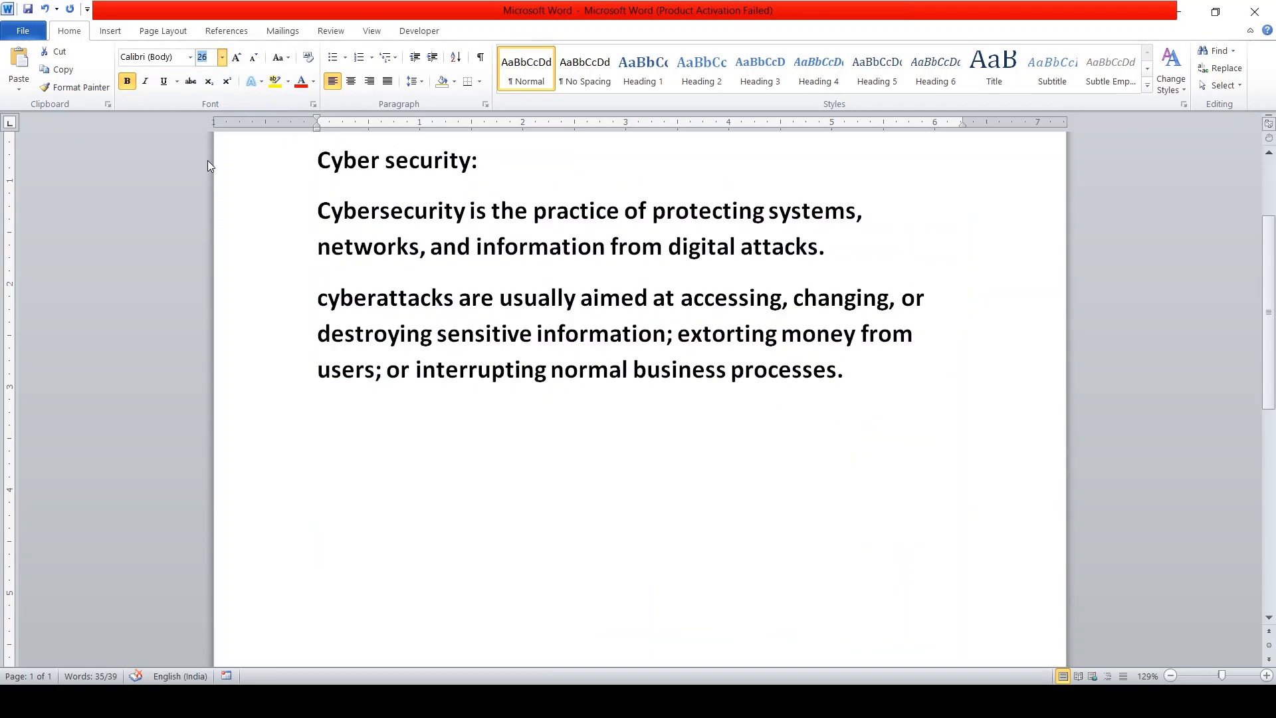
left_click(208, 145)
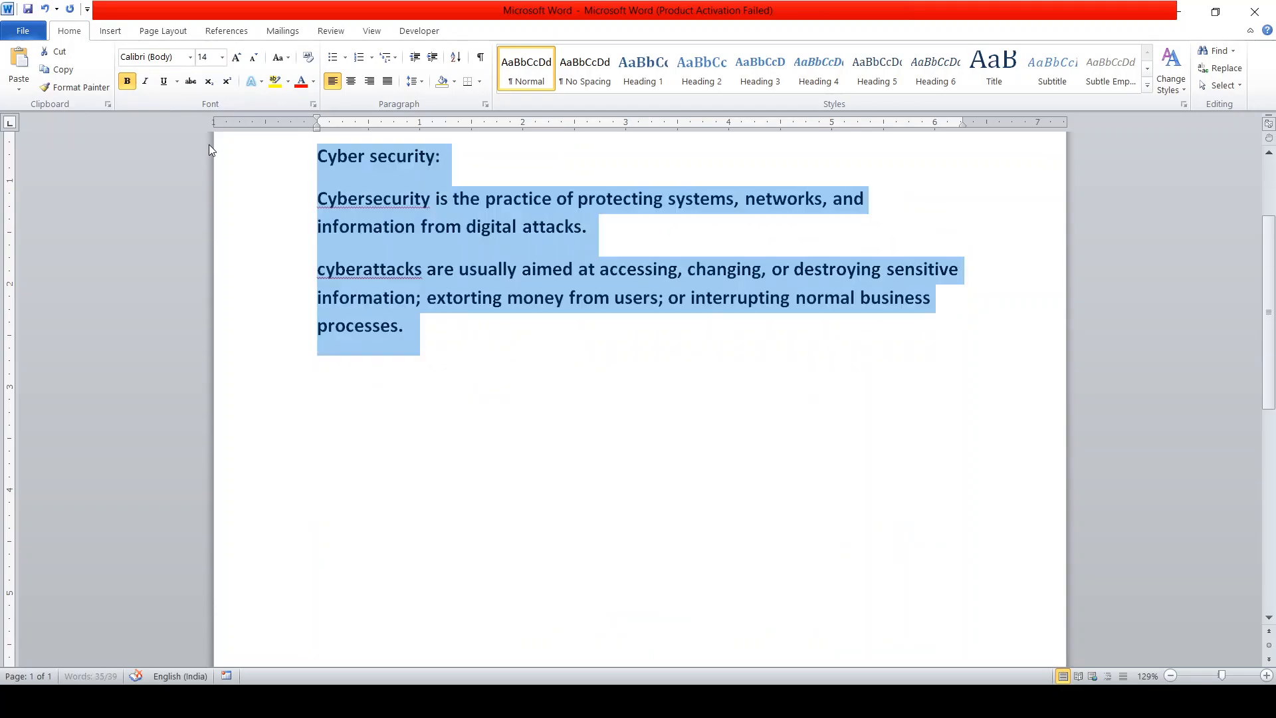
left_click(570, 344)
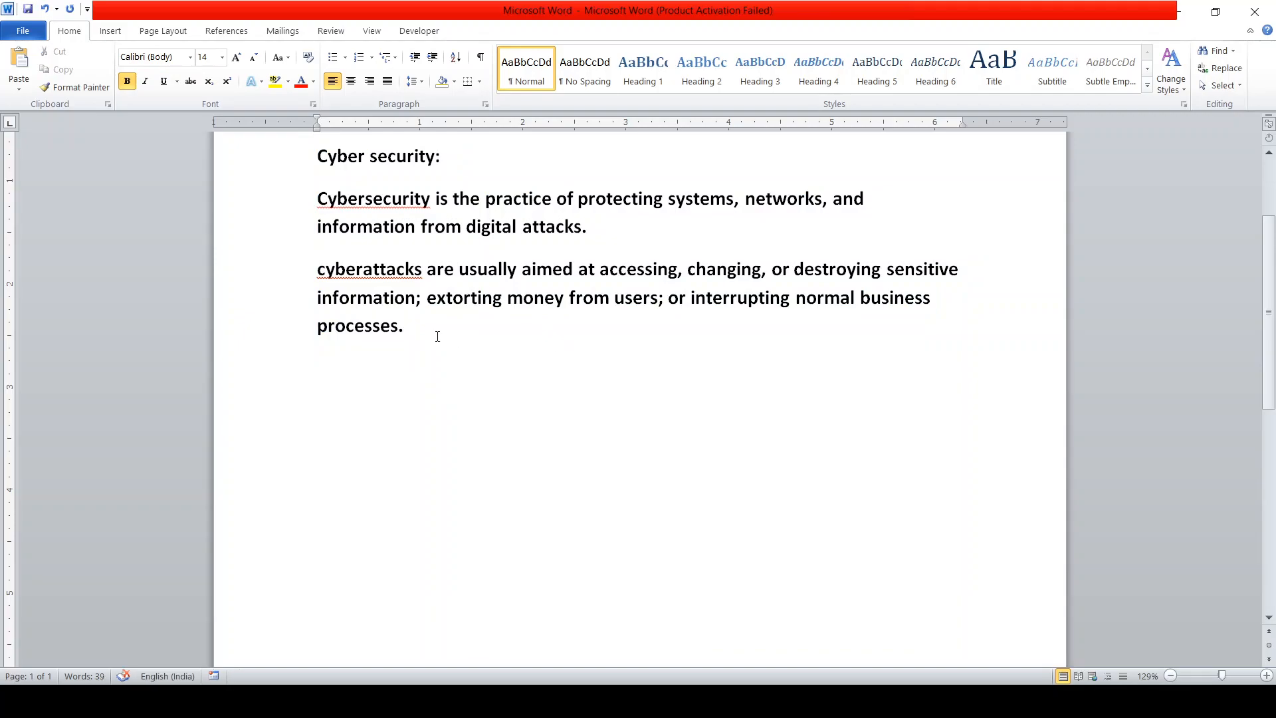
Try right and centre alignment on the entire document's text and leave it justified.
key("ctrl+a")
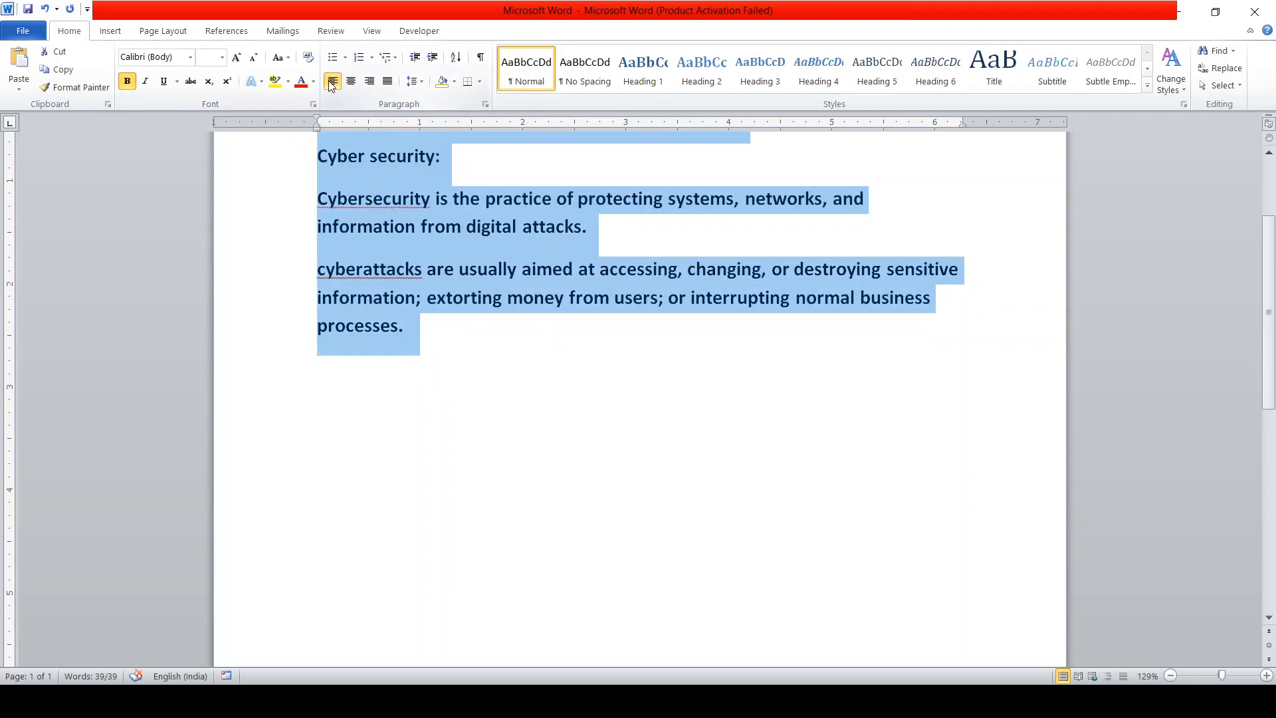
key("ctrl+j")
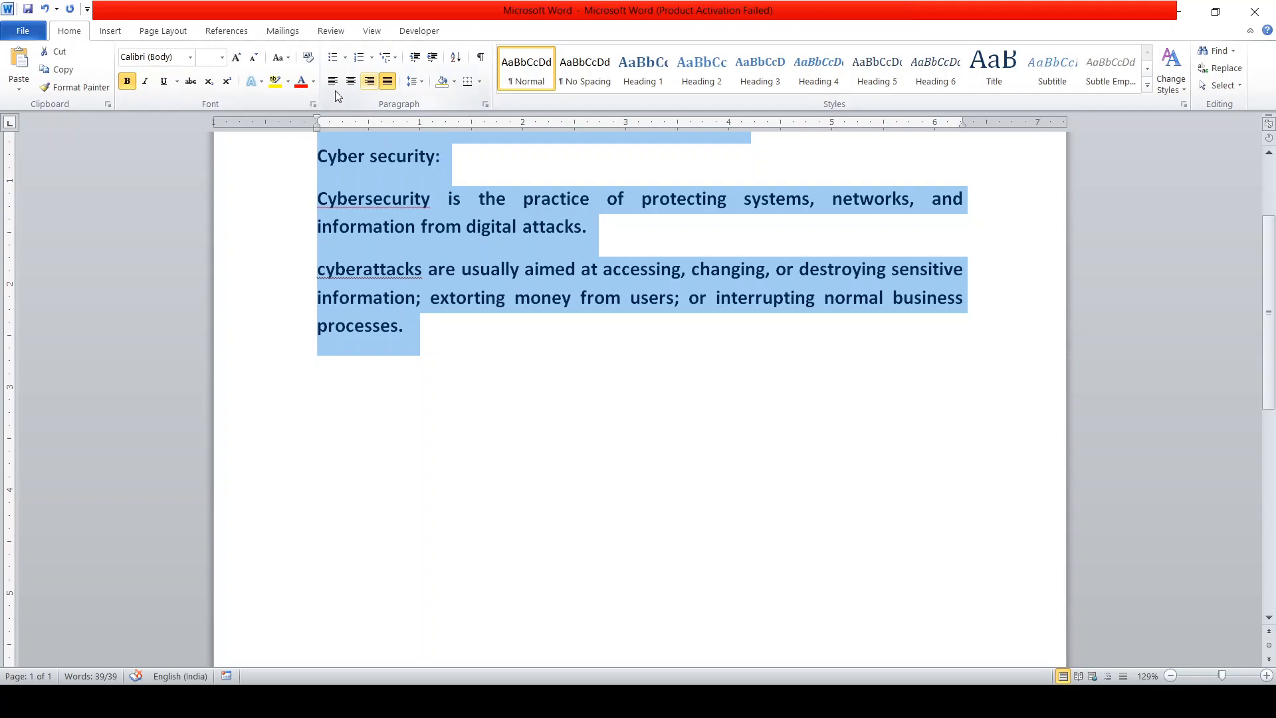
left_click(369, 82)
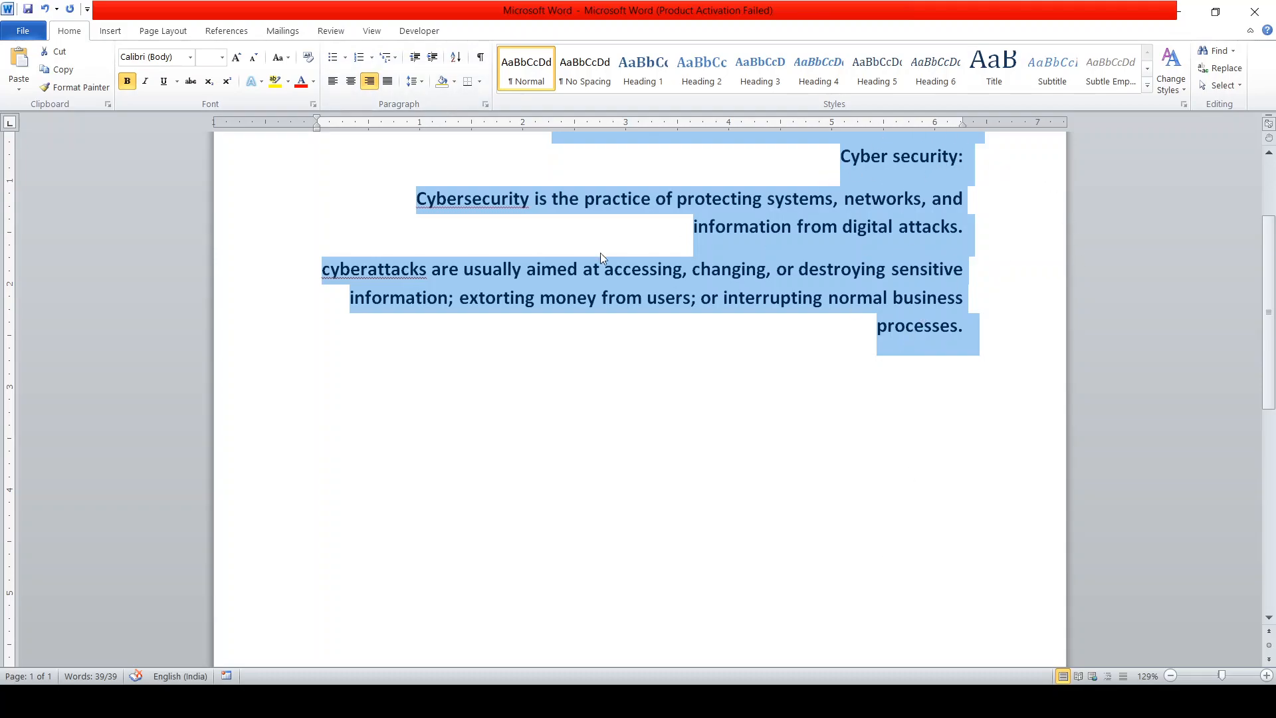
left_click(351, 81)
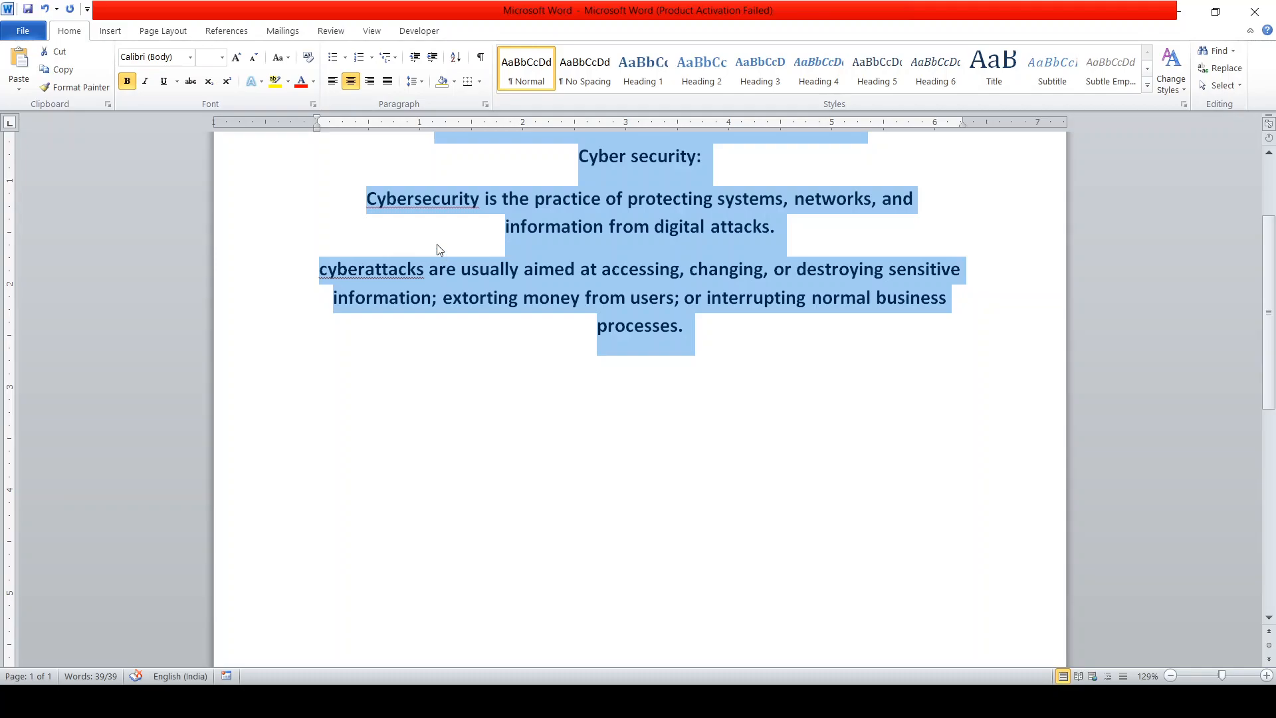
left_click(388, 81)
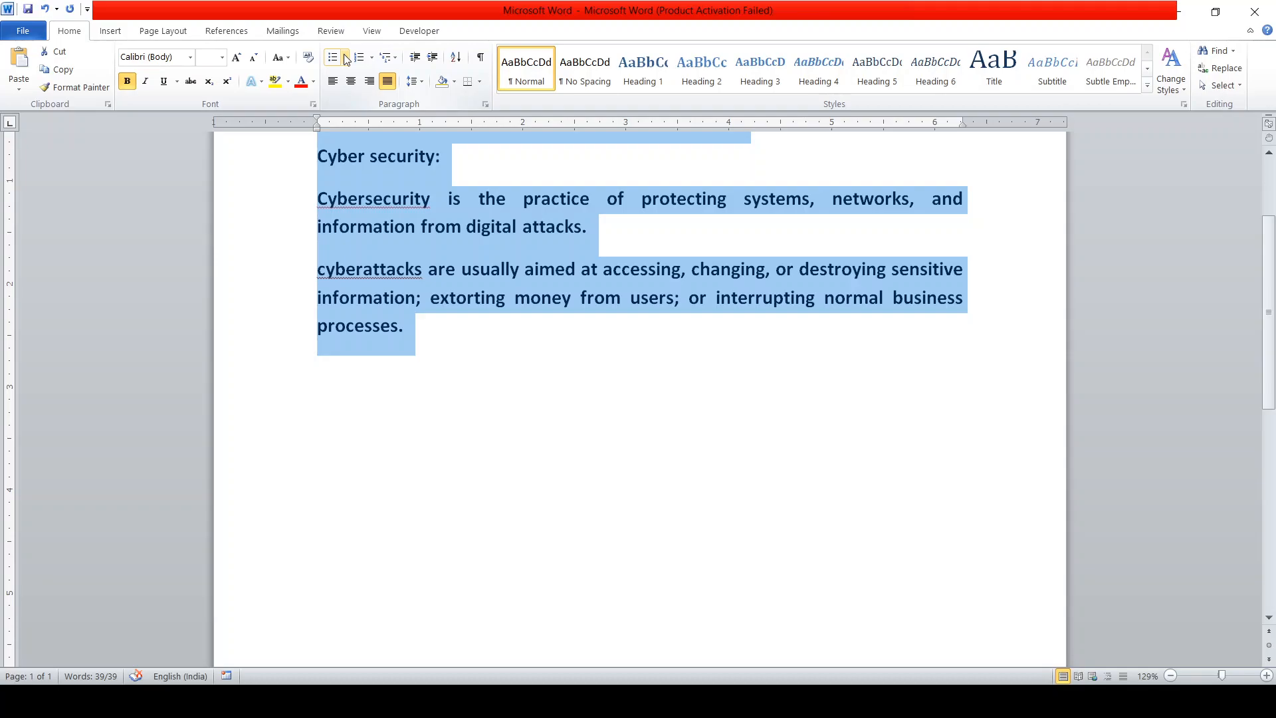
Add the lines Physics, Computer Science, Chemistry and Maths below the cyberattacks paragraph.
left_click(395, 396)
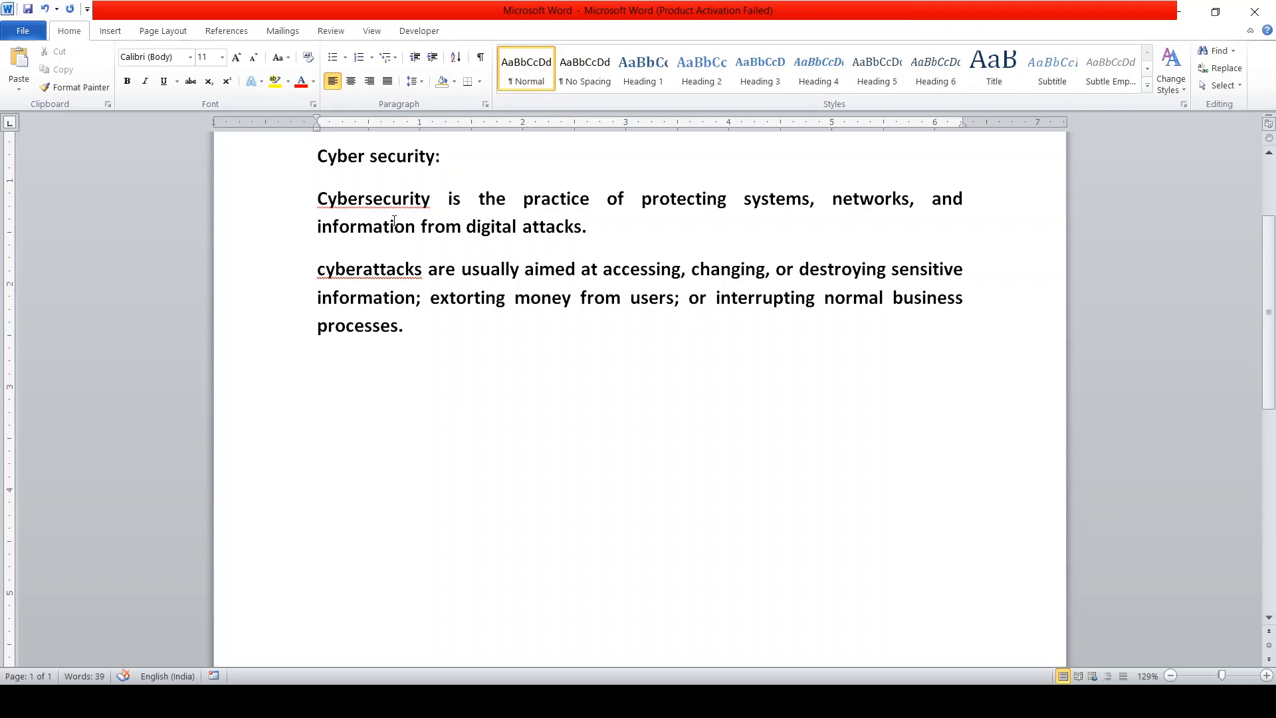
left_click(343, 58)
type("Physics Computer Science Chemistry Maths")
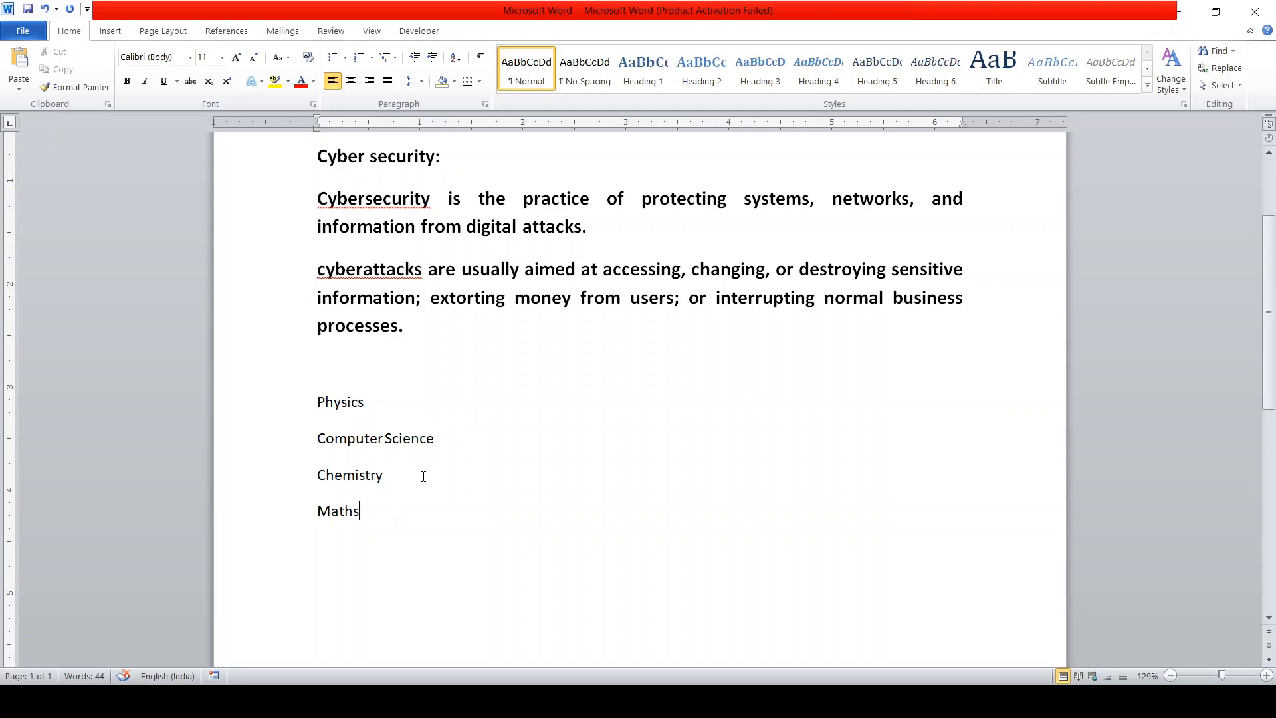
Turn the four subject lines into a bulleted list with check-mark bullets.
left_click_drag(365, 508, 294, 402)
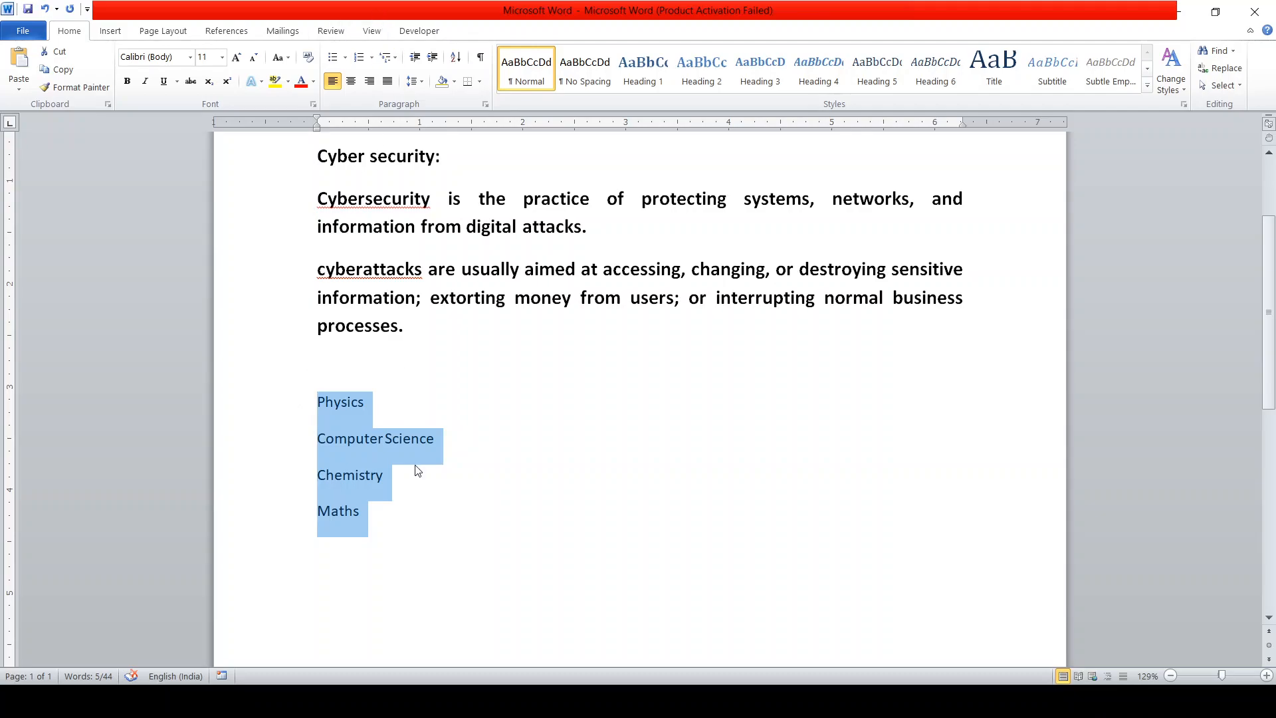
left_click(338, 58)
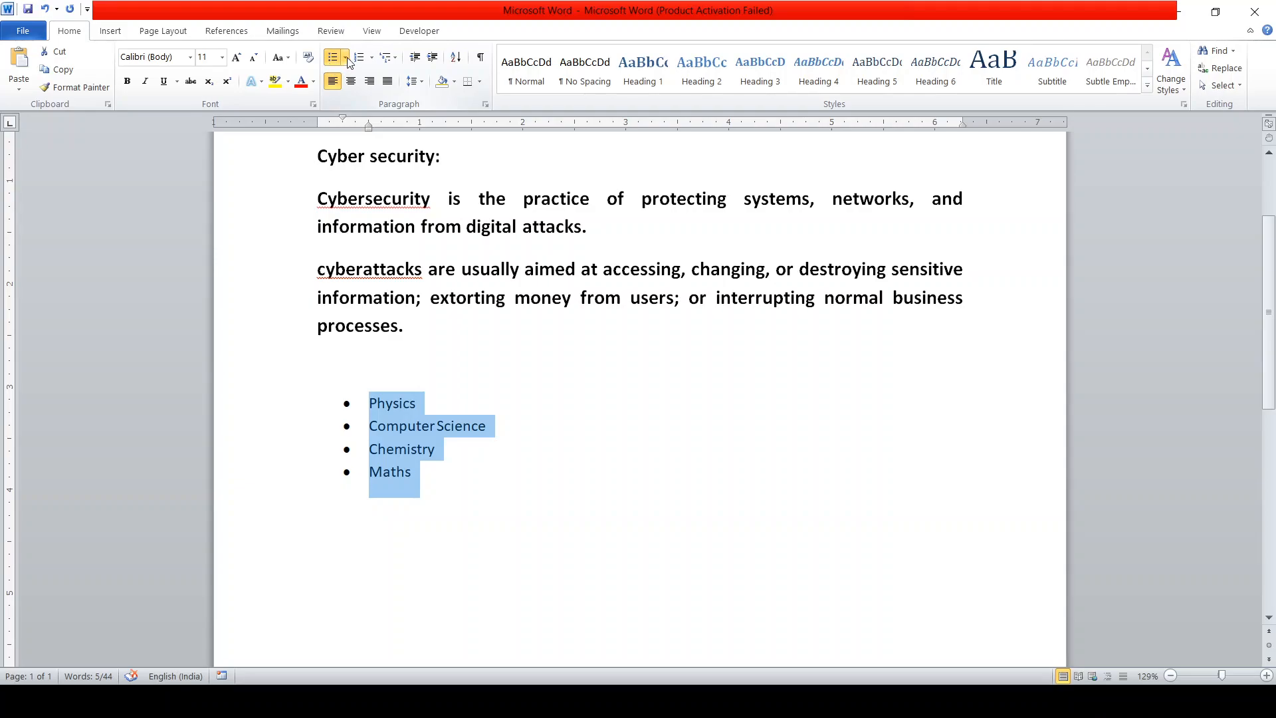
left_click(347, 59)
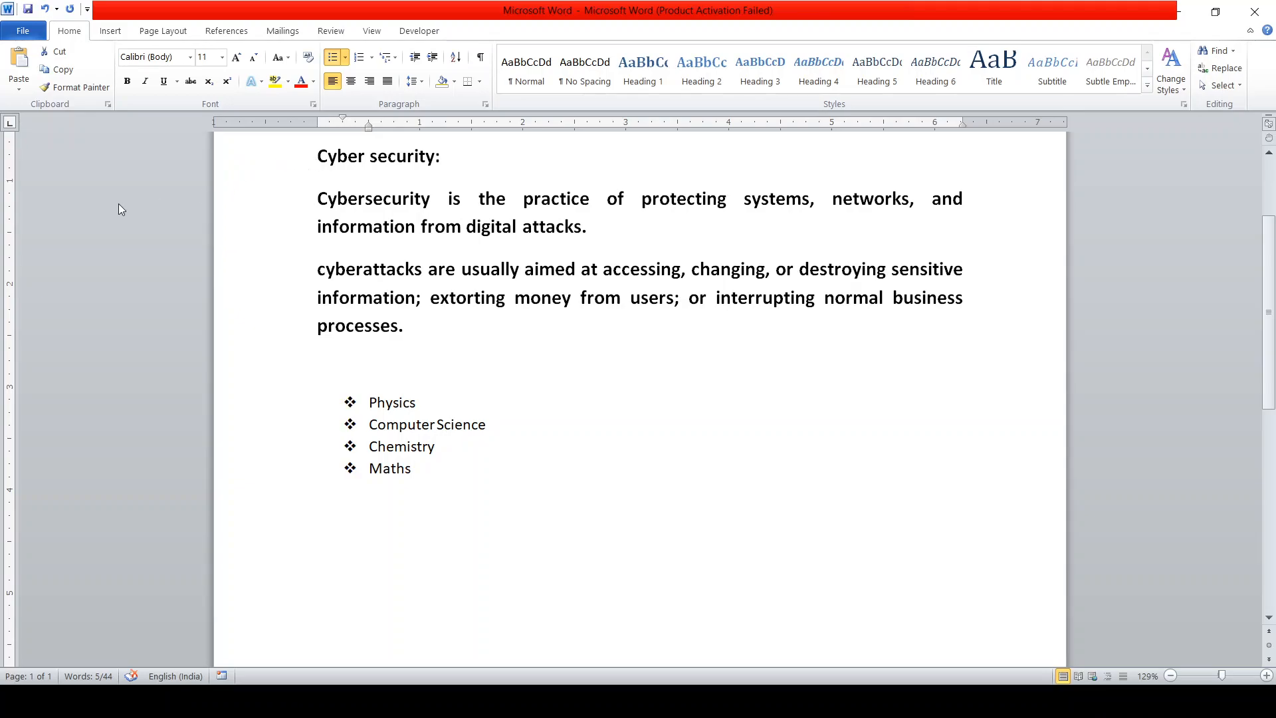
left_click(168, 193)
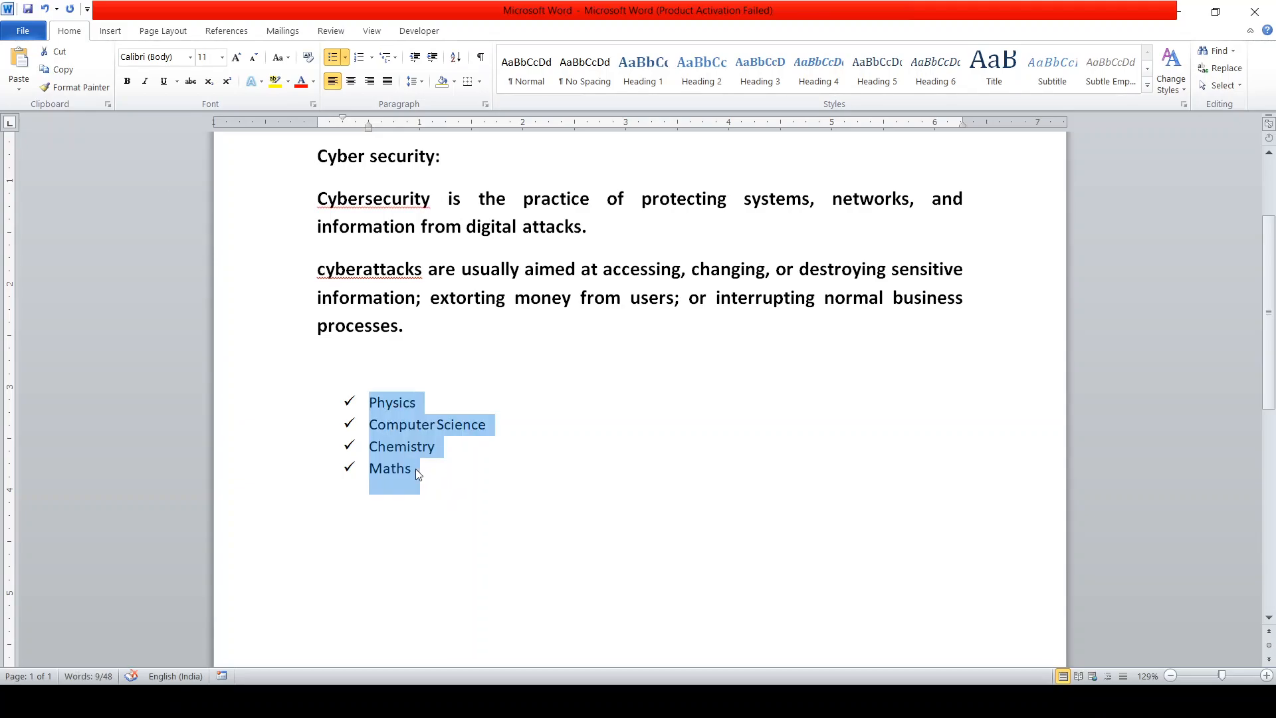
Add Zoology as a new item after Maths in the check-mark list, followed by an empty bullet.
left_click(437, 473)
key("Return")
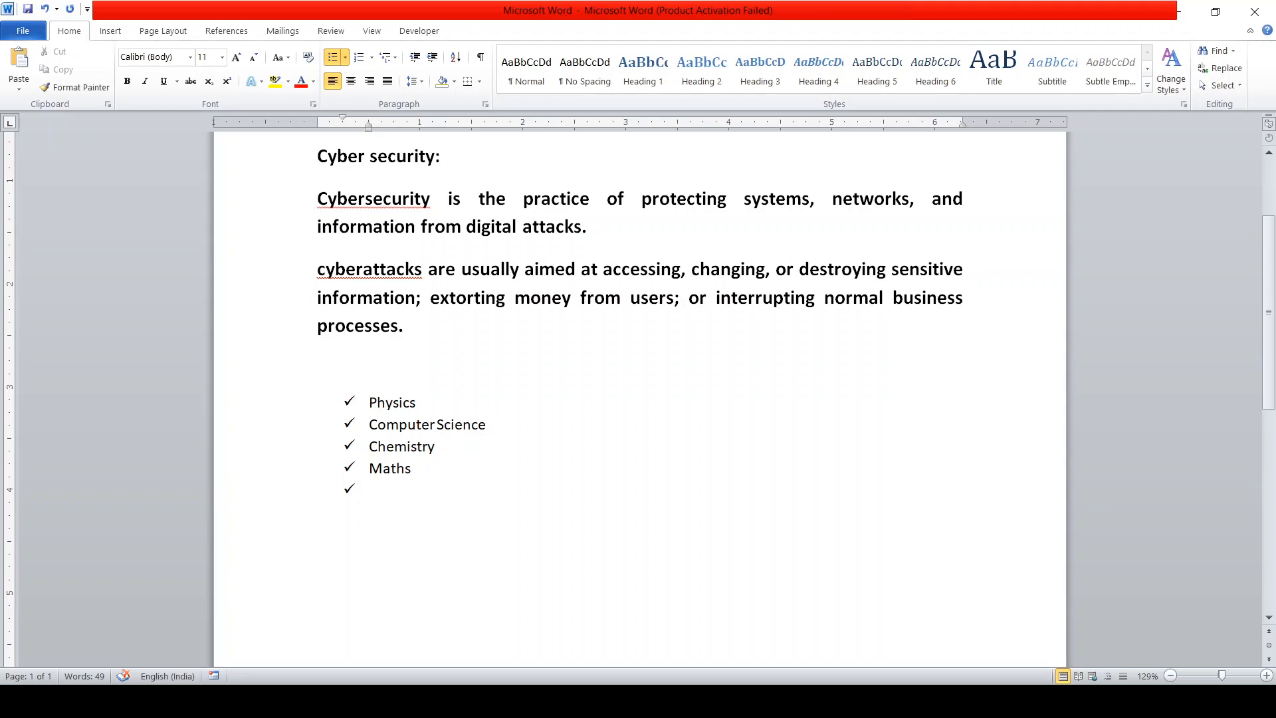
type("Zoology")
key("Return")
Decrease the subject list's indent one level, and increase it by four levels.
left_click_drag(430, 494, 339, 404)
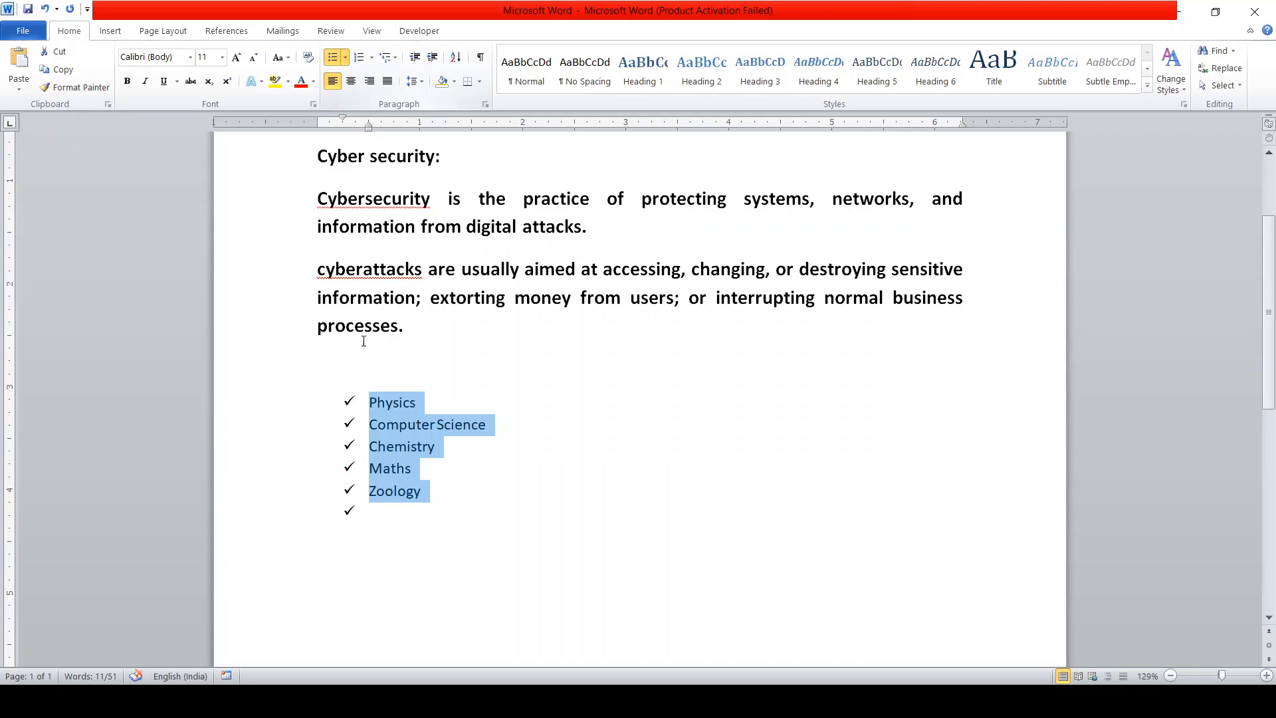
left_click(414, 59)
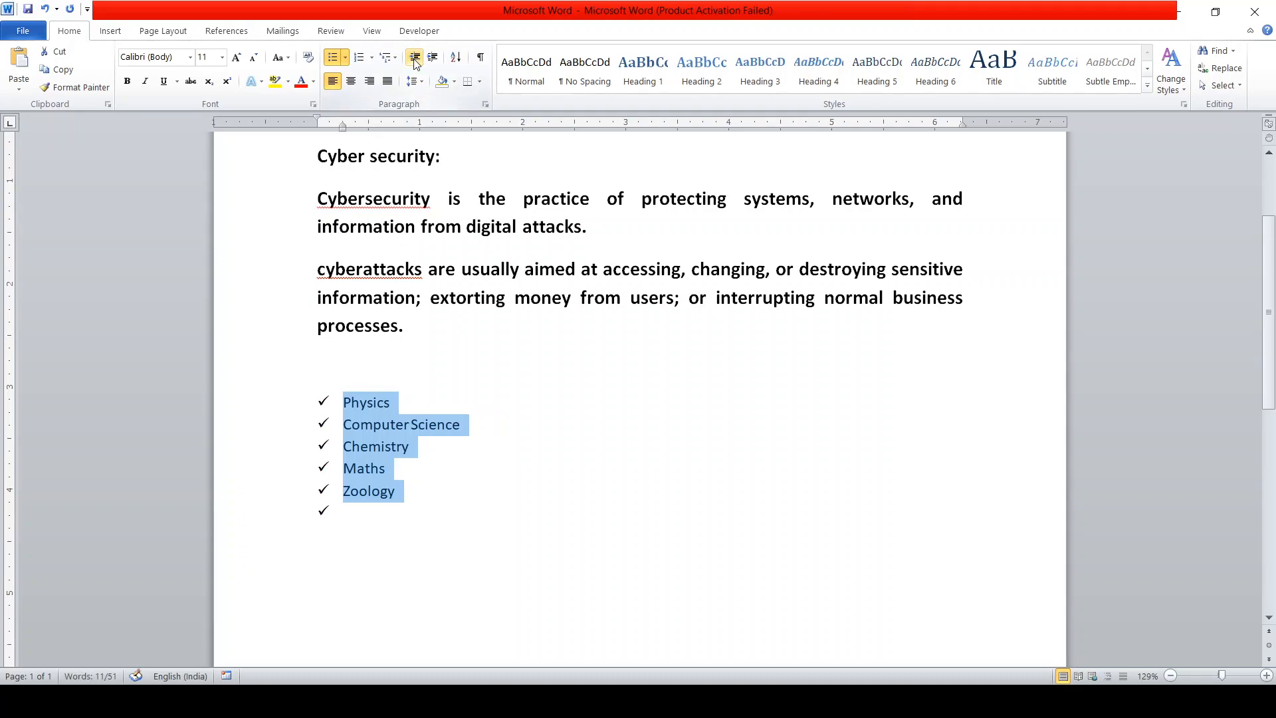
left_click(441, 60)
left_click(441, 60)
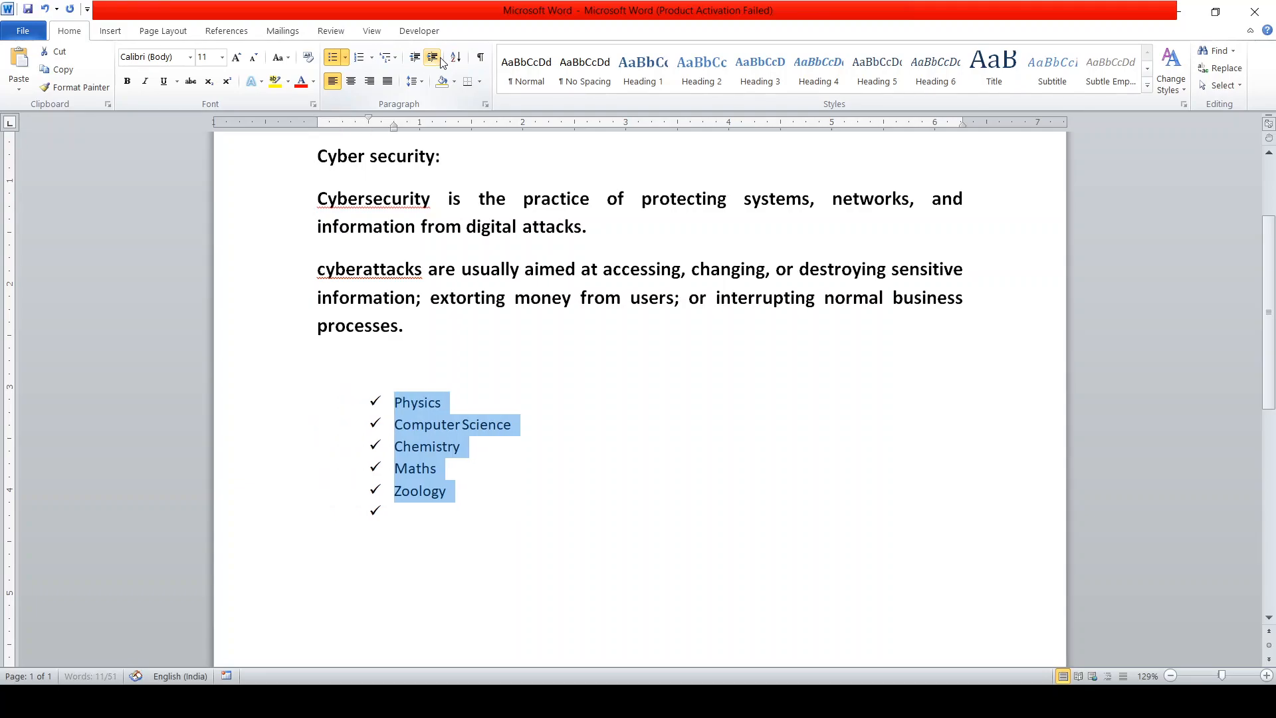
left_click(442, 60)
left_click(441, 60)
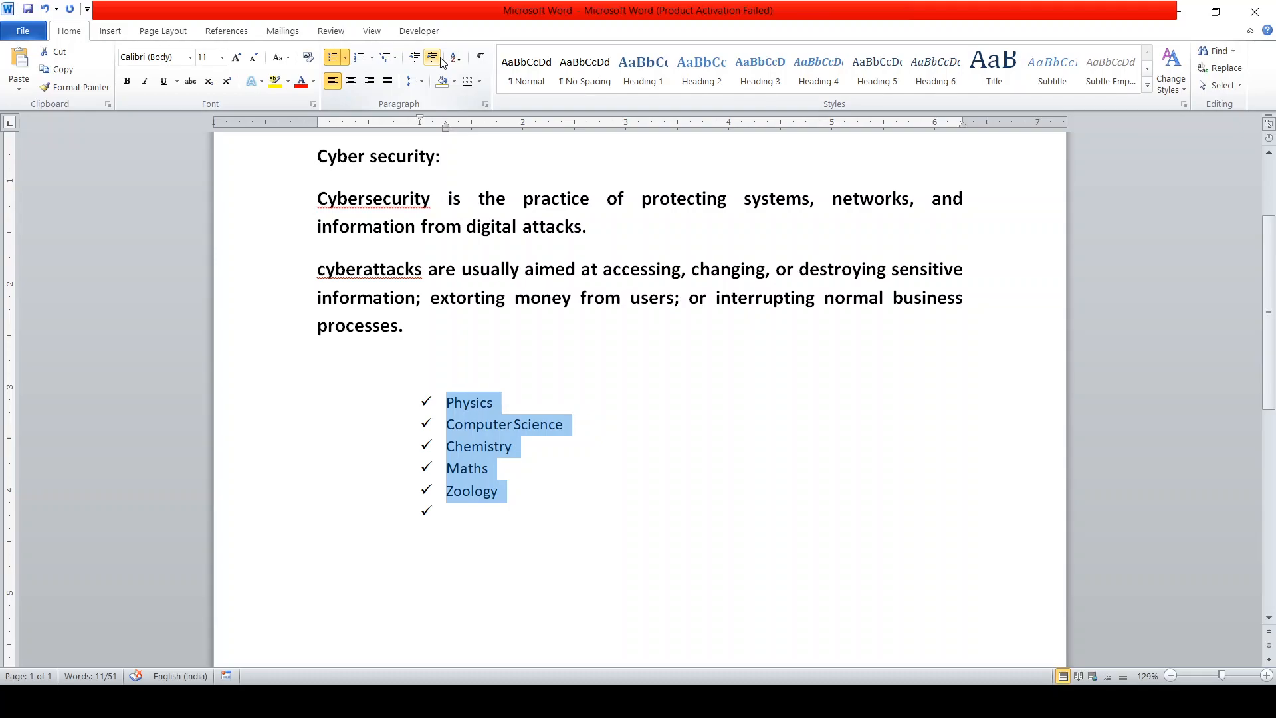
left_click(495, 518)
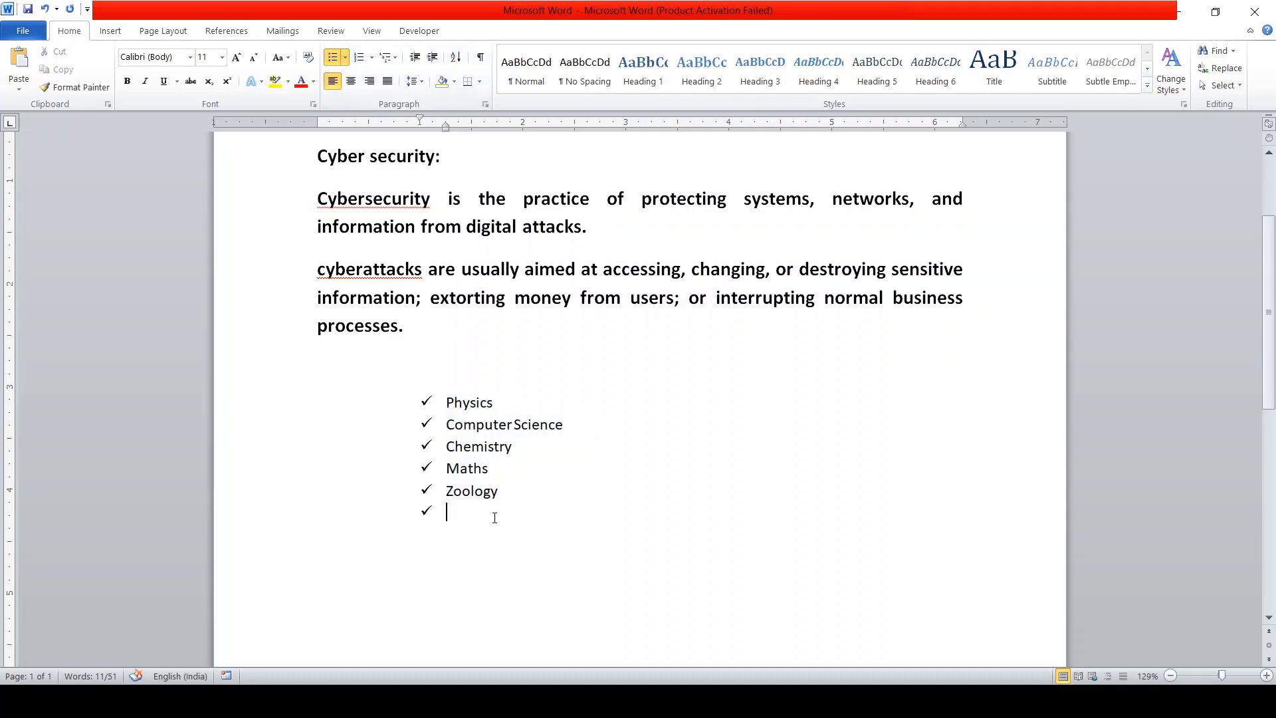
Try demoting the Computer Science and Chemistry items by two list levels and promote them back.
left_click_drag(445, 424, 531, 449)
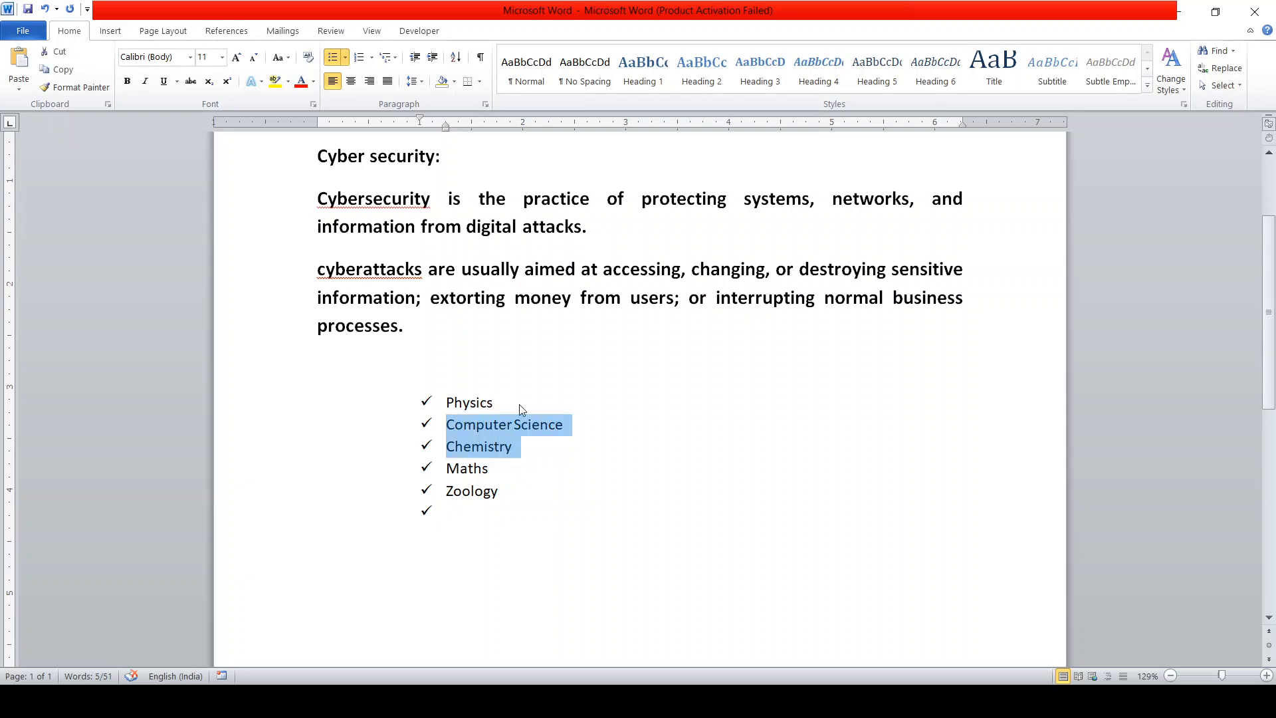
left_click(433, 65)
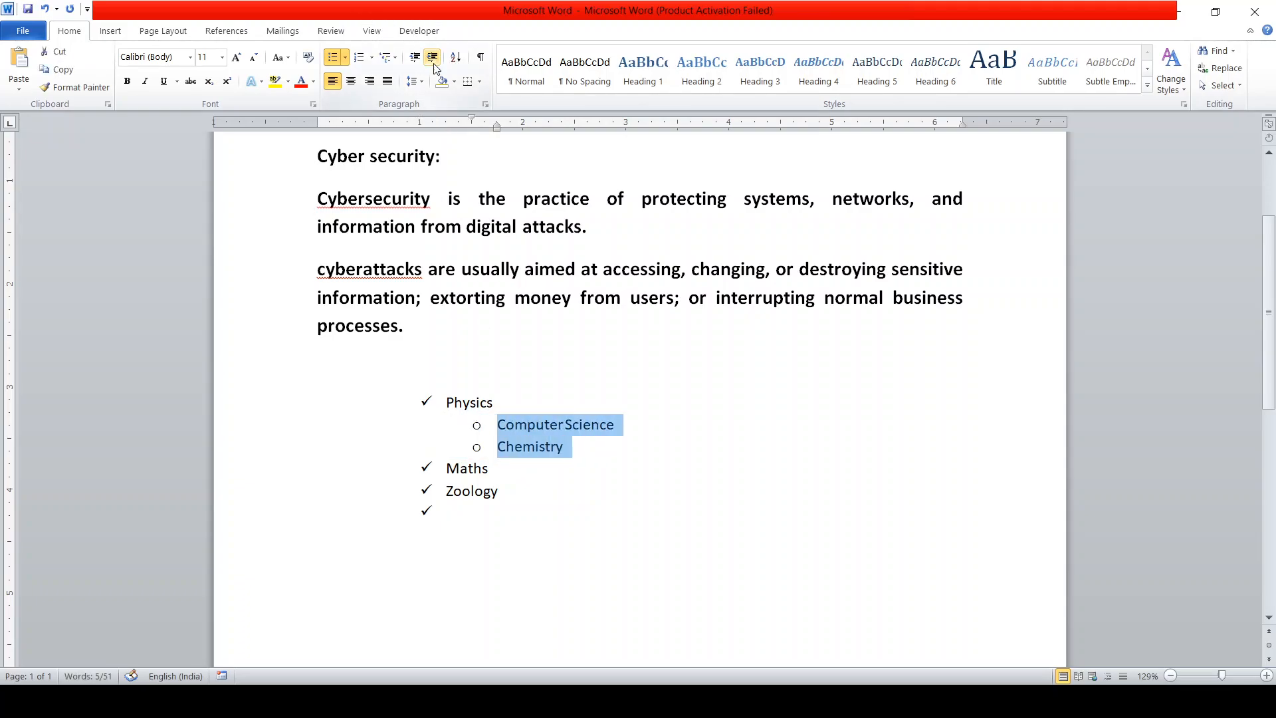
left_click(433, 65)
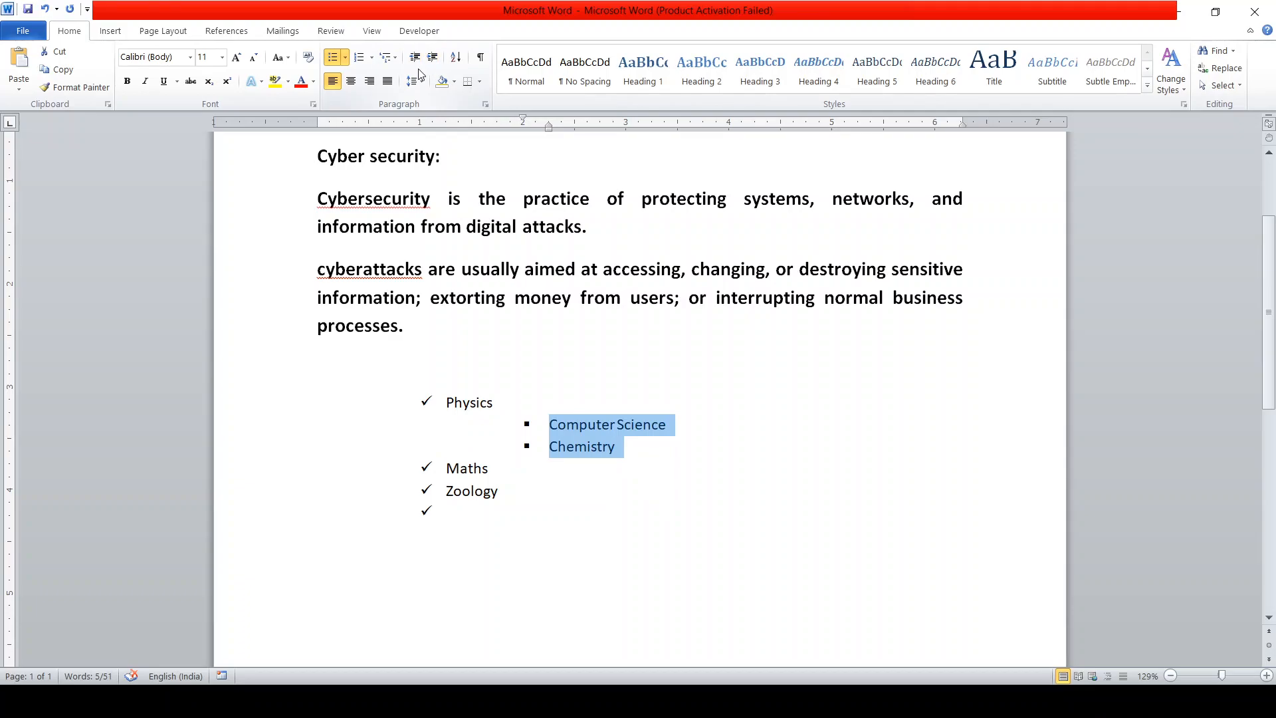
left_click(418, 62)
left_click(417, 58)
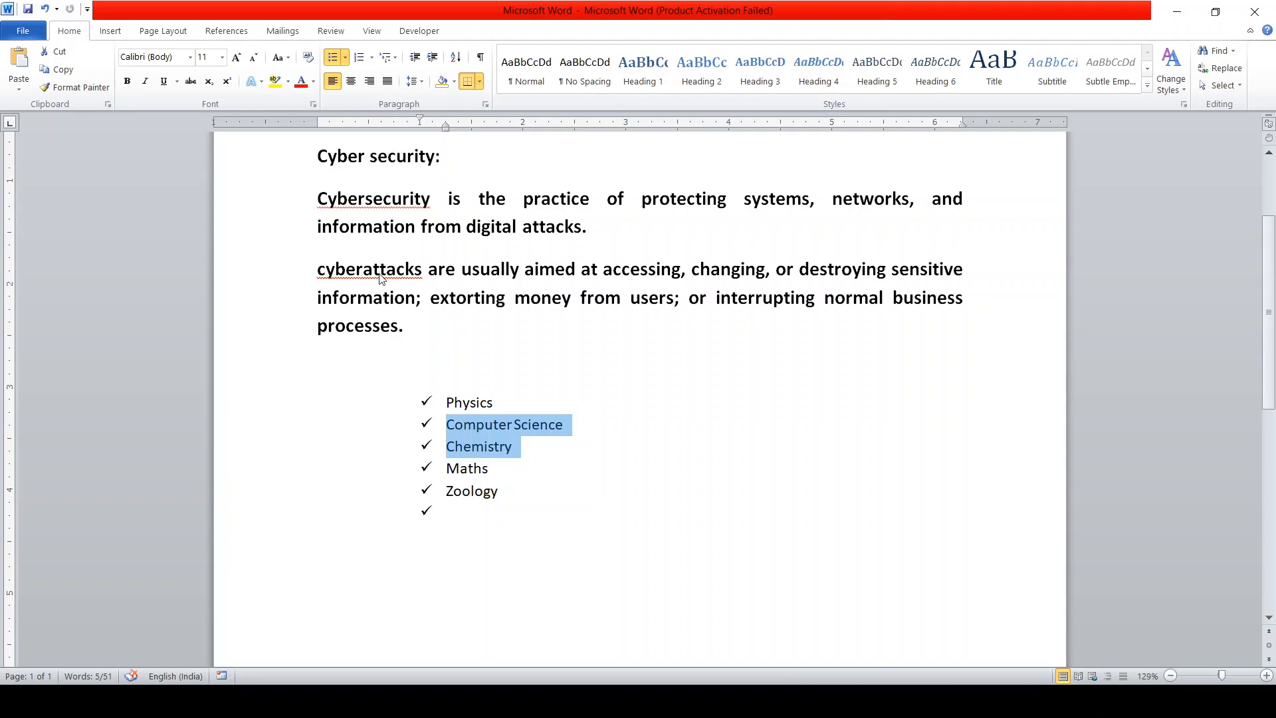
Try all borders on the Computer Science and Chemistry items, and replace them with a single top border.
left_click(402, 193)
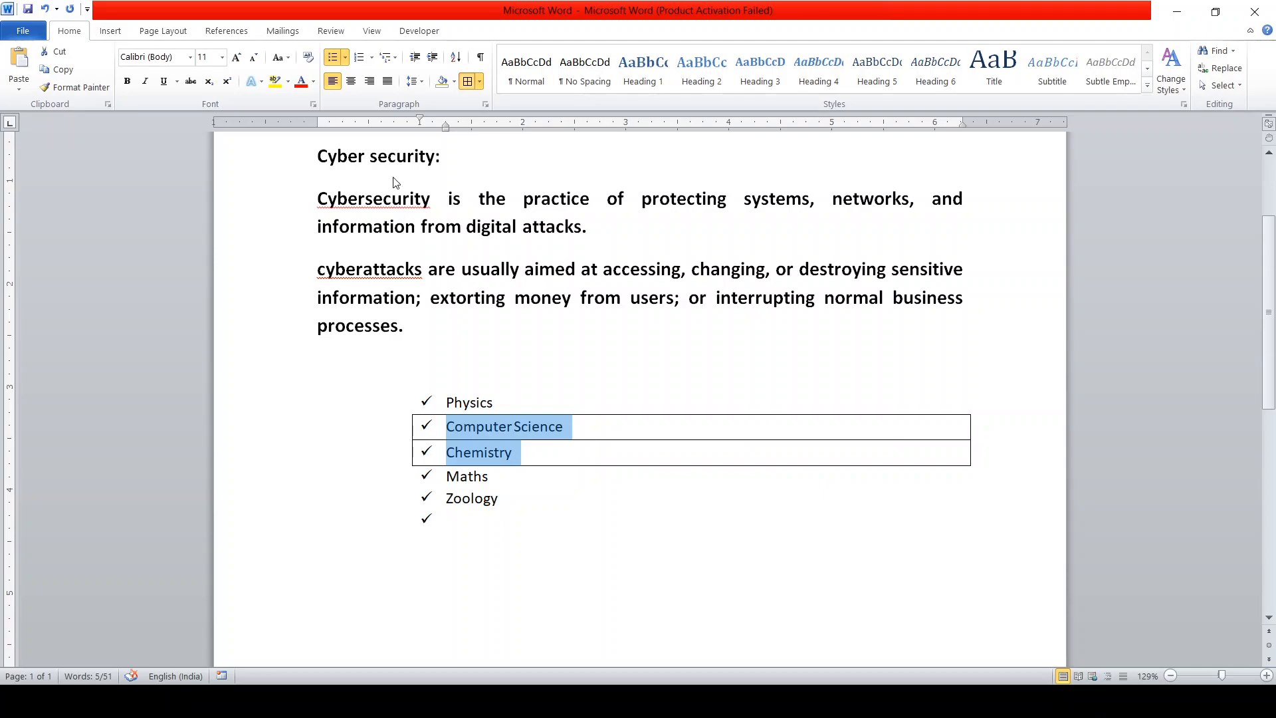
key("ctrl+z")
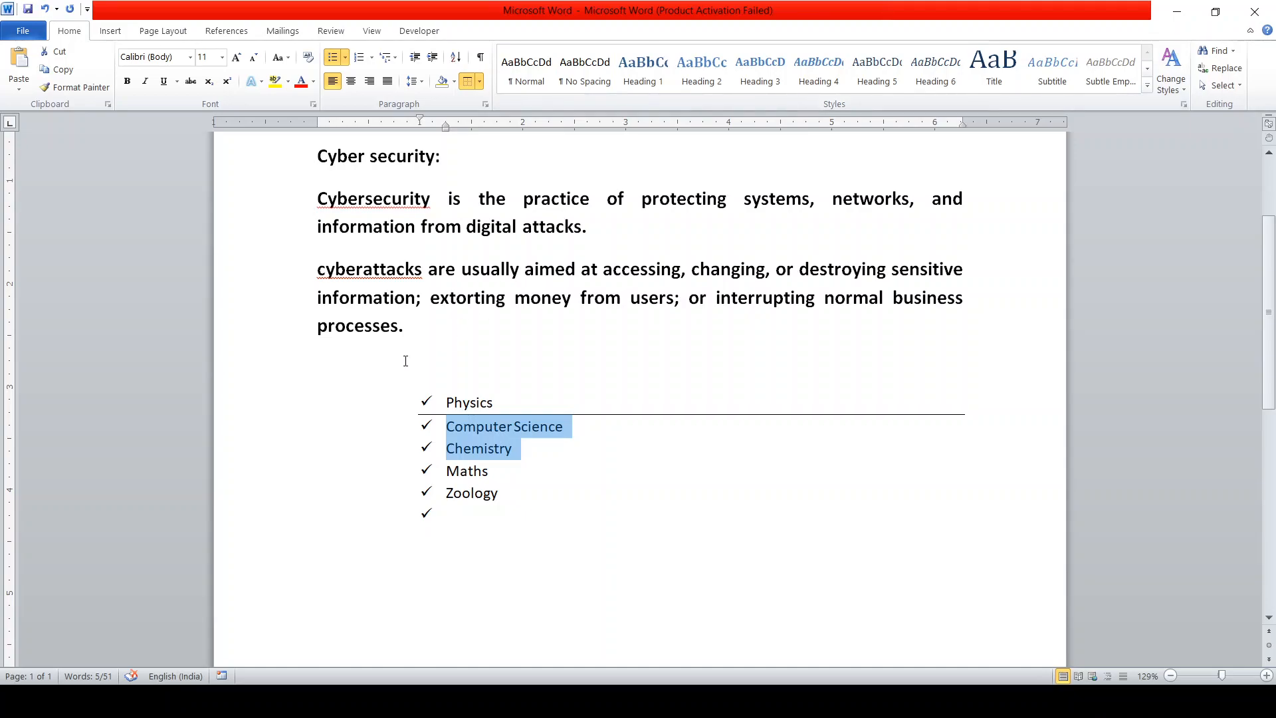
Try the No Spacing style on the cyberattacks paragraph.
left_click_drag(421, 323, 319, 272)
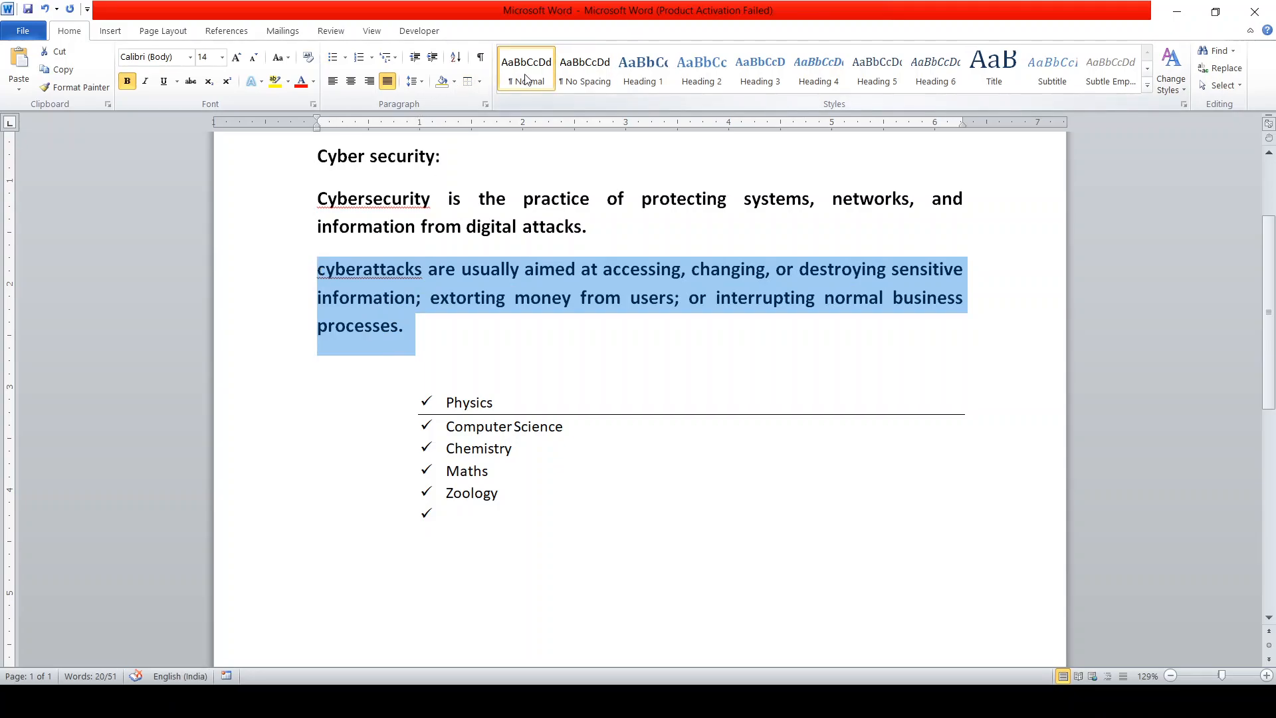
left_click(588, 79)
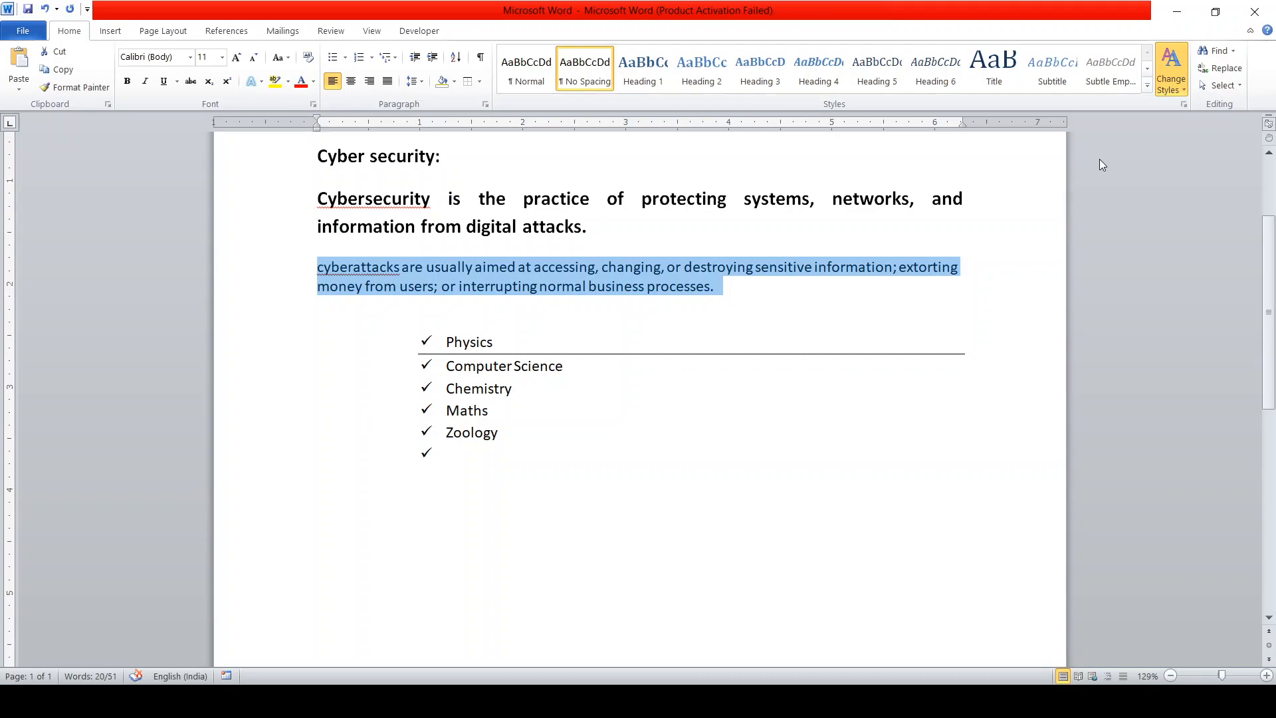
left_click(960, 296)
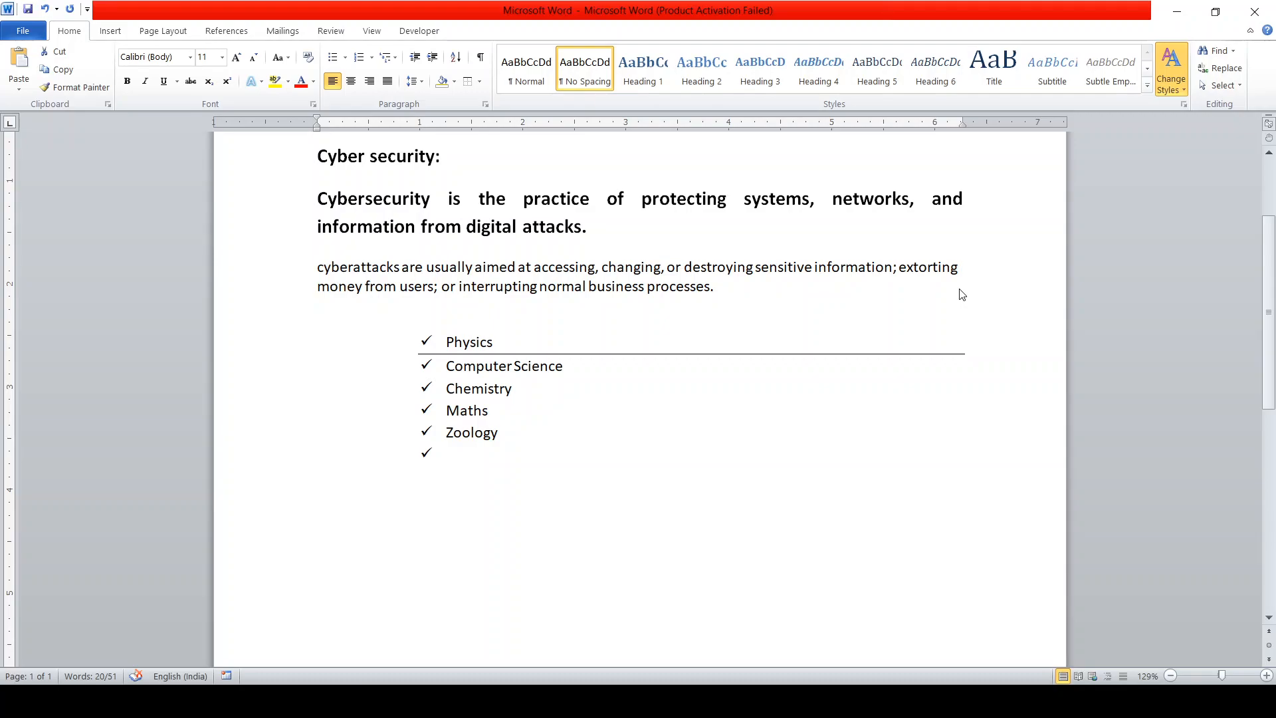
left_click(854, 326)
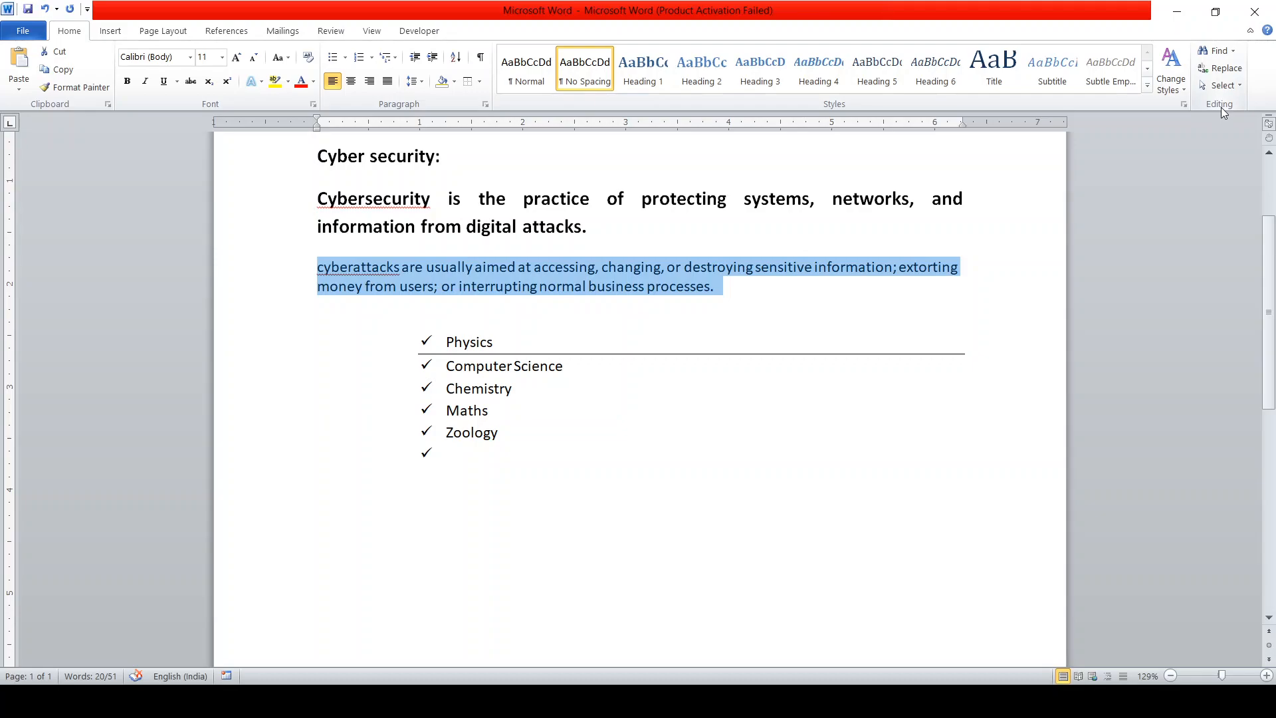
Undo the No Spacing style on the cyberattacks paragraph and search the document for that paragraph's text.
left_click(1220, 59)
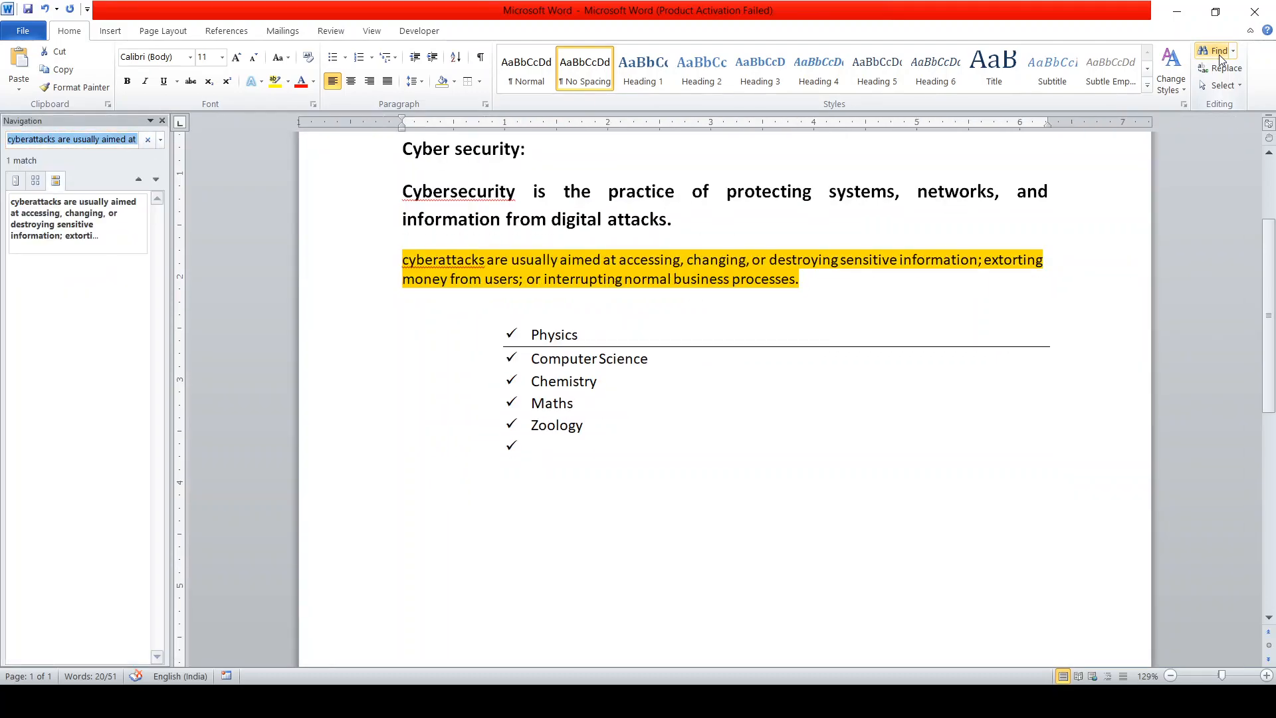
left_click(887, 344)
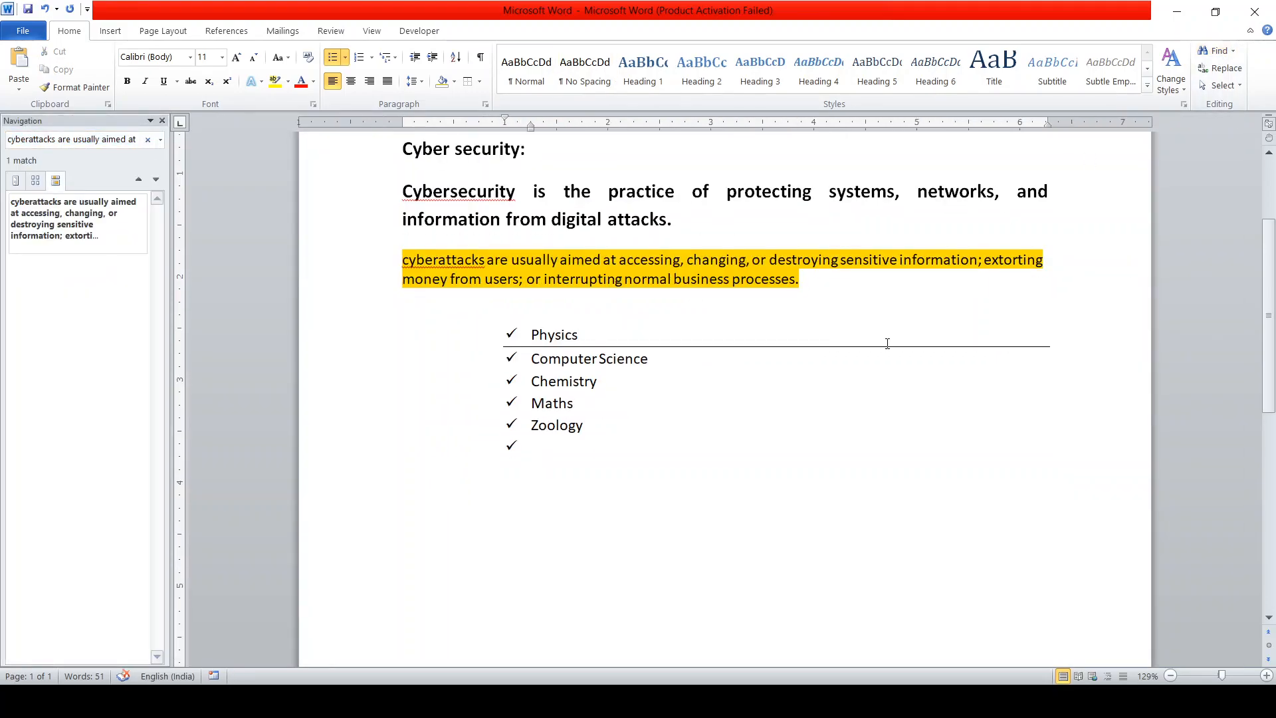
key("ctrl+z")
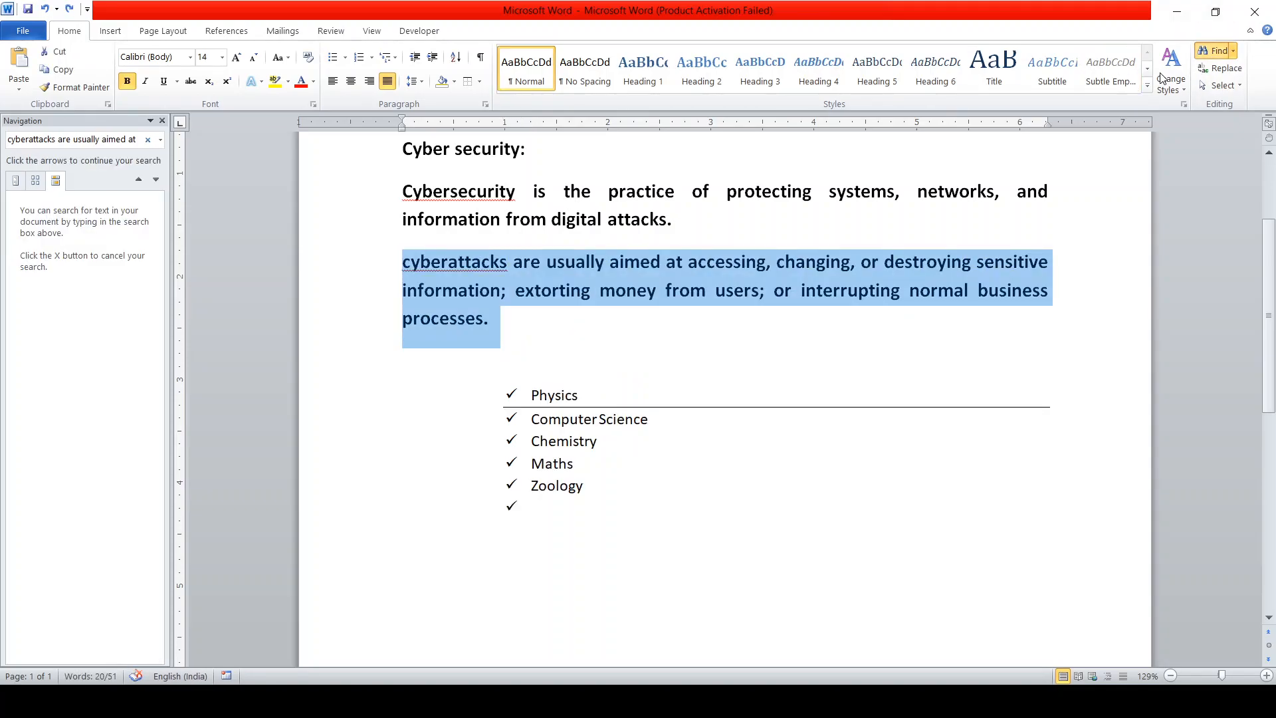
key("ctrl+f")
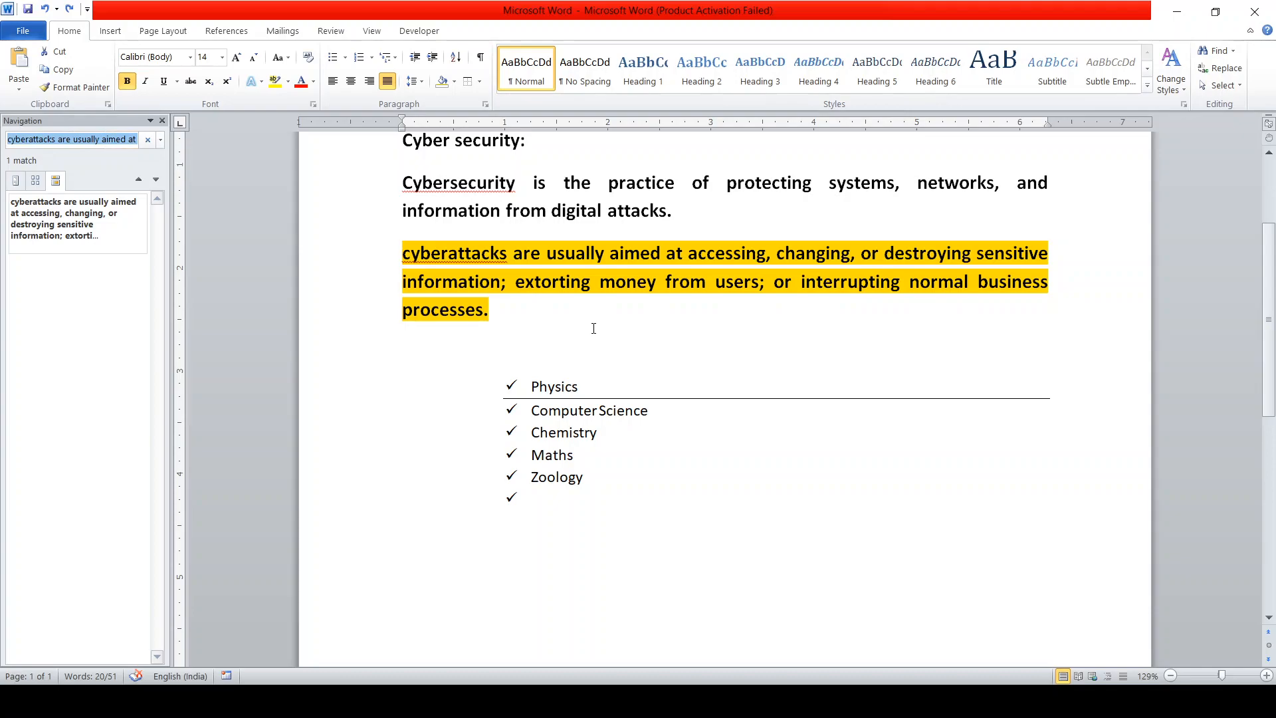
Search the document for "cyber" and go through its matches.
type("cy")
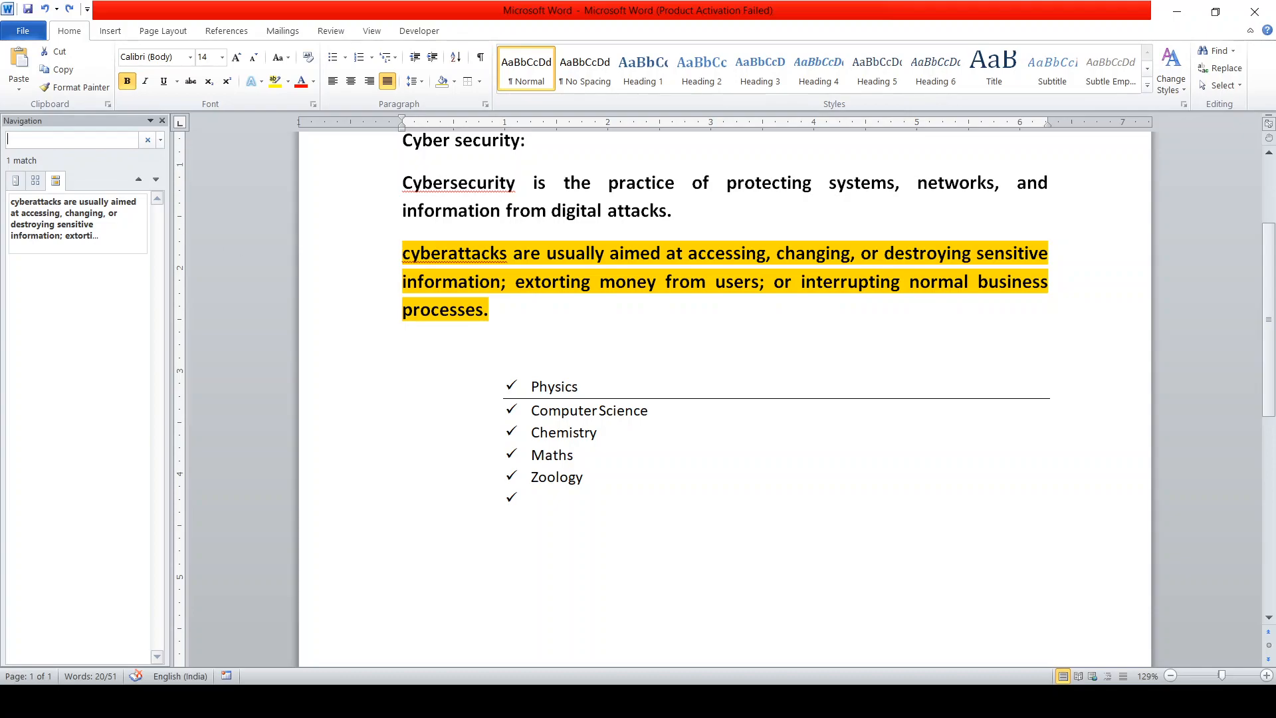
type("ber")
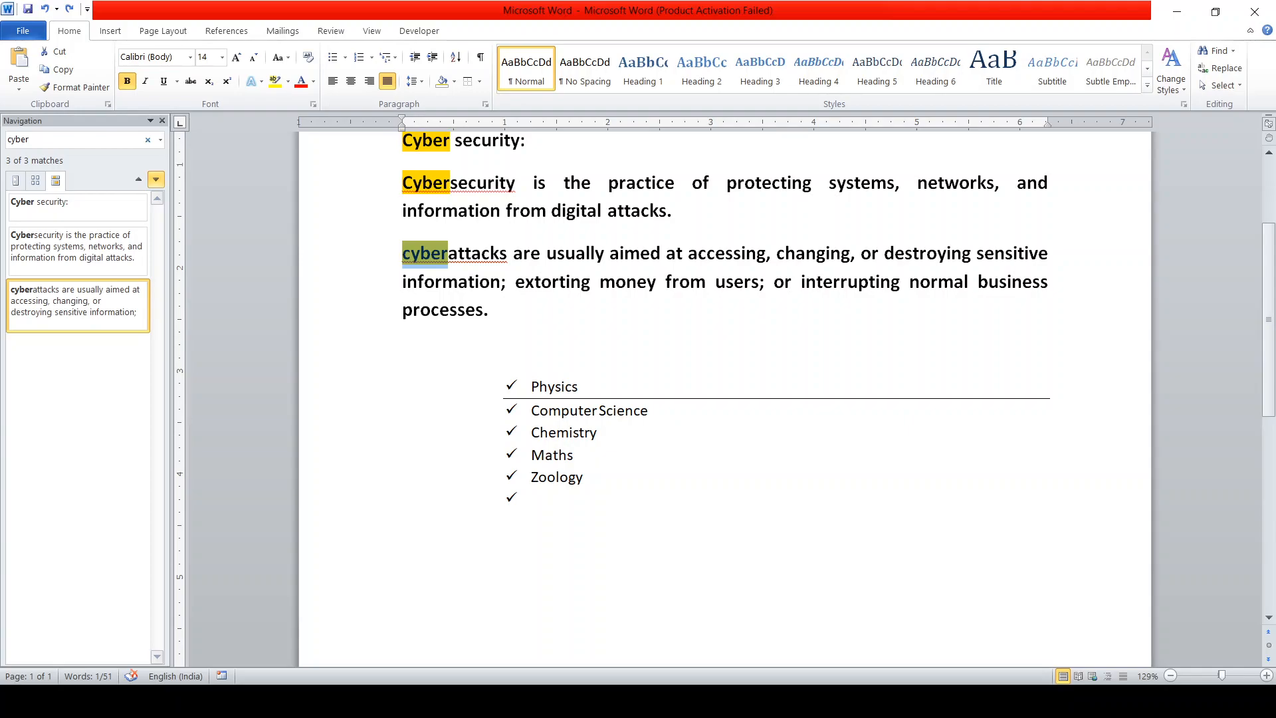
key("Return")
key("Return")
key("Return")
key("Up")
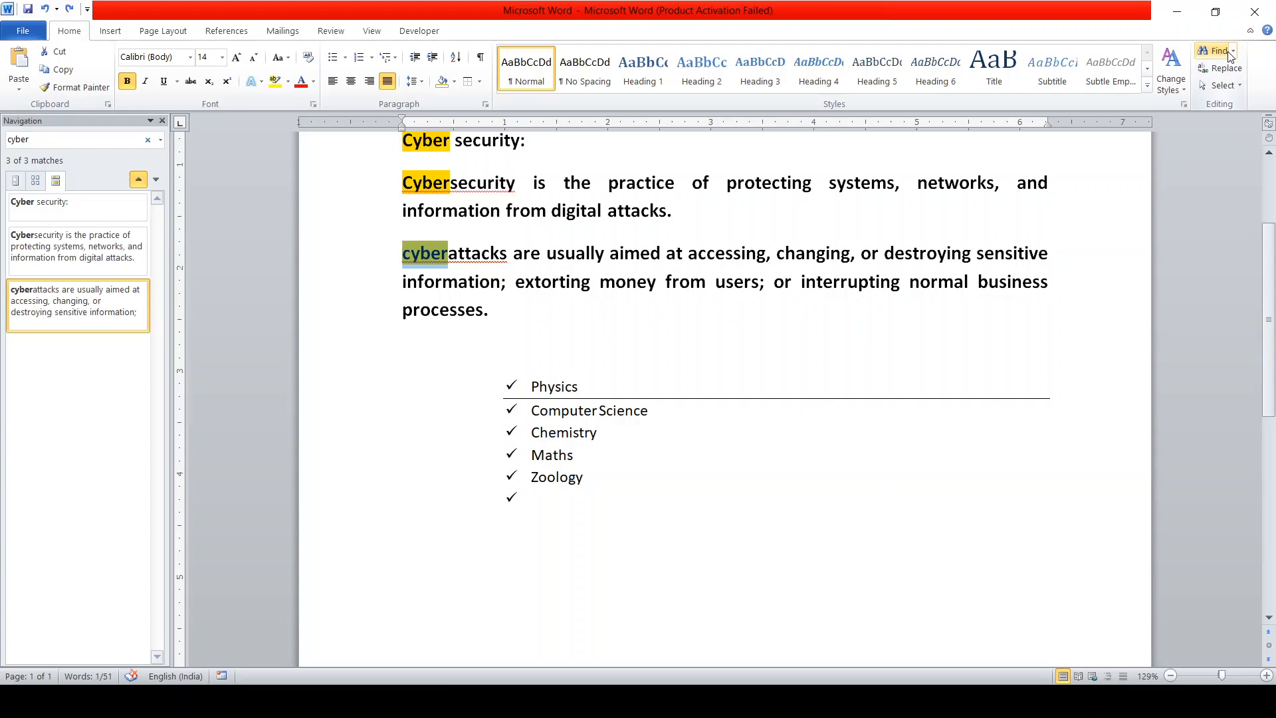
Split "Cybersecurity" into "Cyber security" at the start of the definition paragraph.
left_click(459, 184)
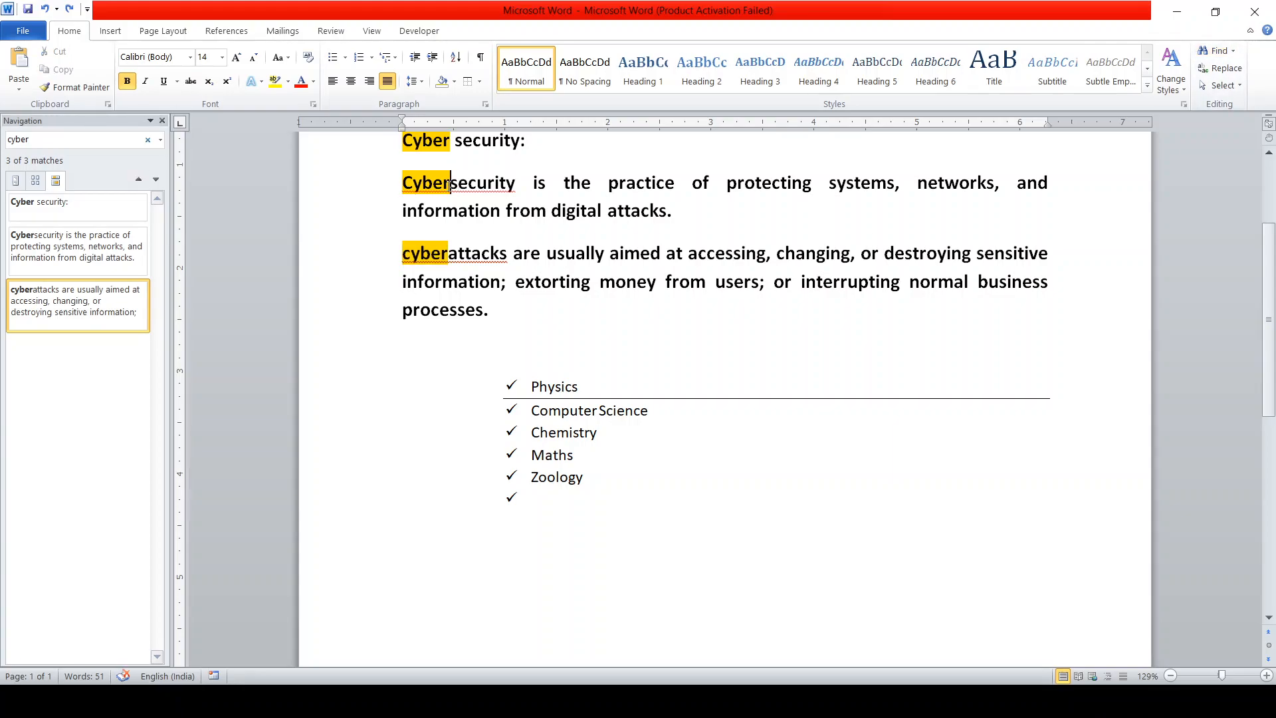
key("BackSpace")
key("BackSpace")
type("er")
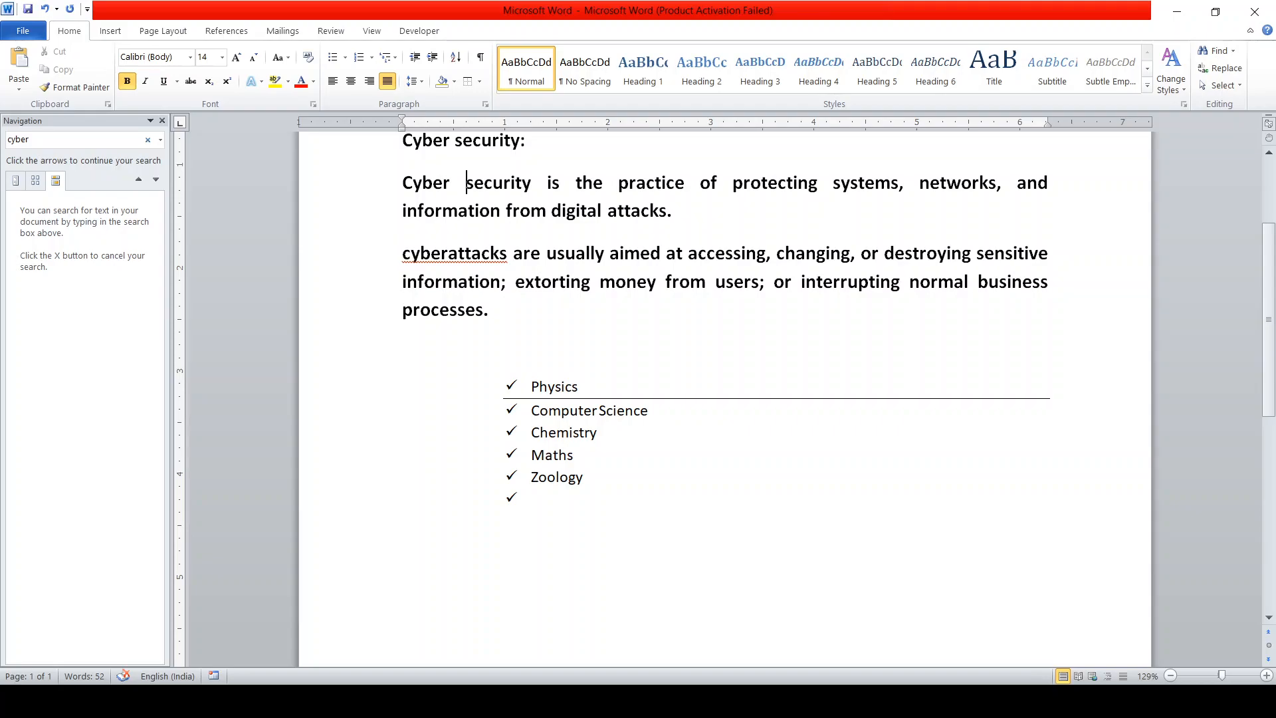
Replace every occurrence of "cyber" in the document with "network" and close Find and Replace.
left_click(451, 183)
left_click(1225, 68)
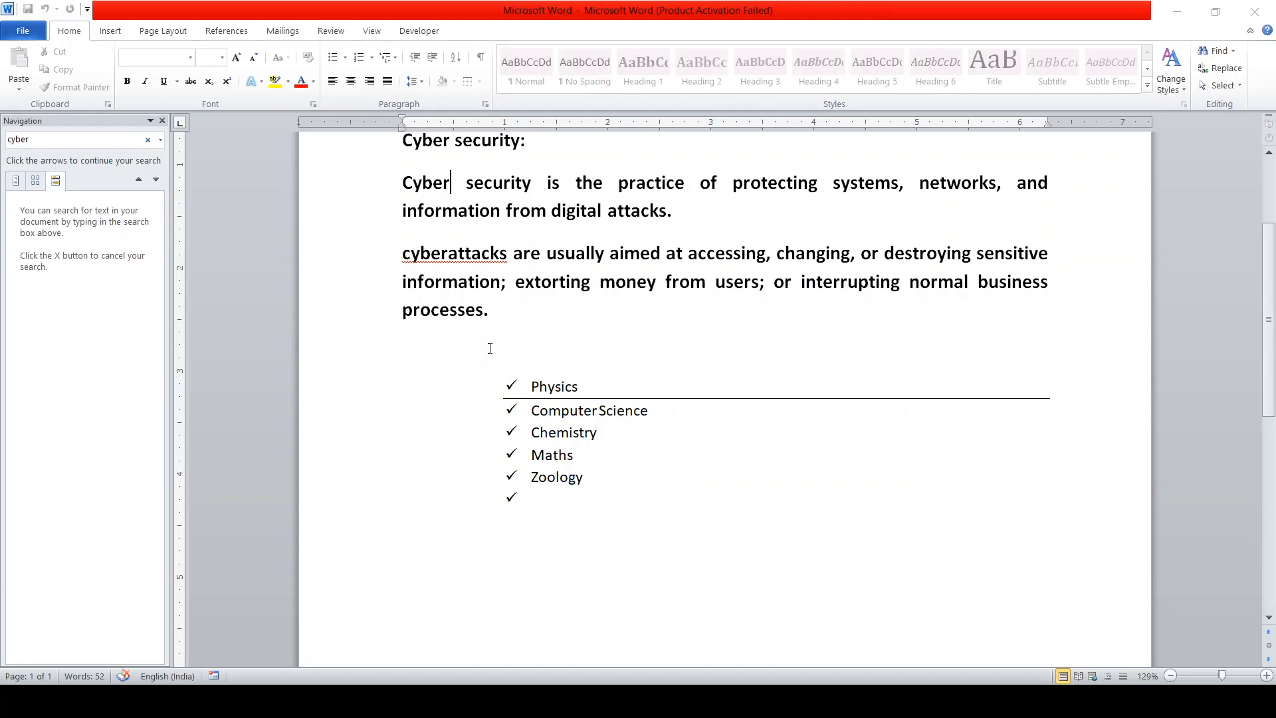
left_click(765, 404)
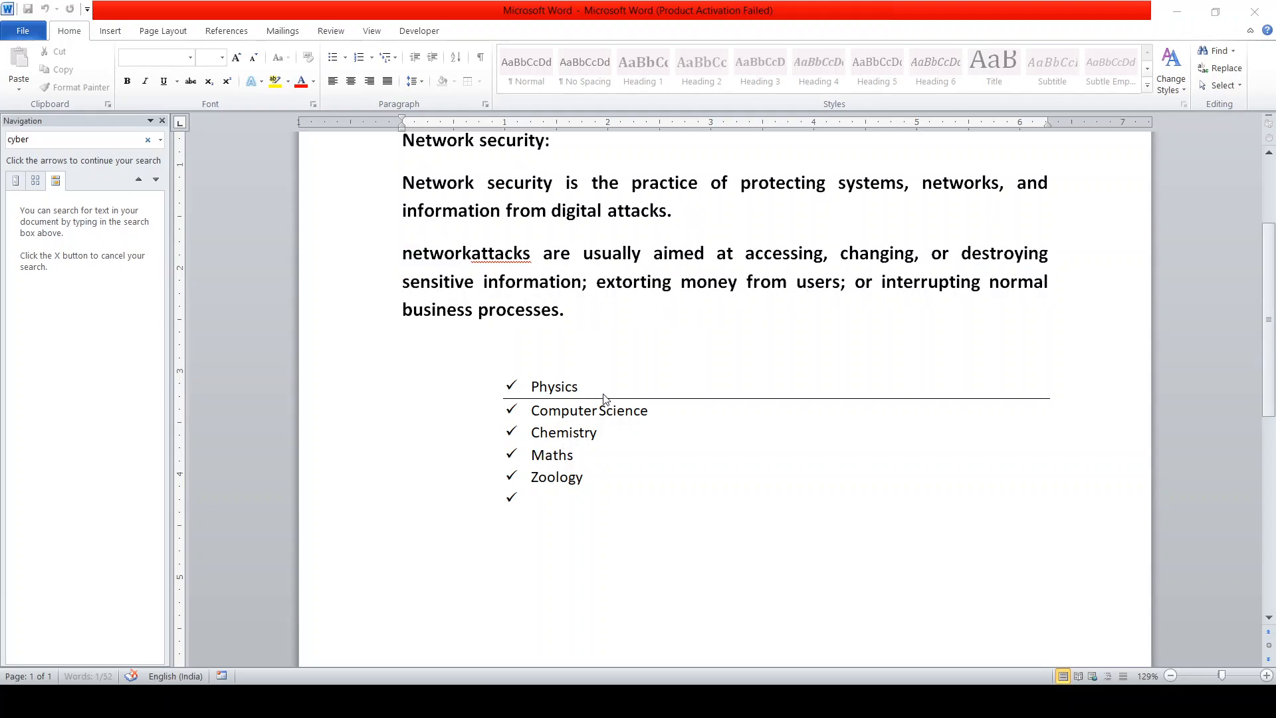
left_click(601, 395)
left_click(863, 80)
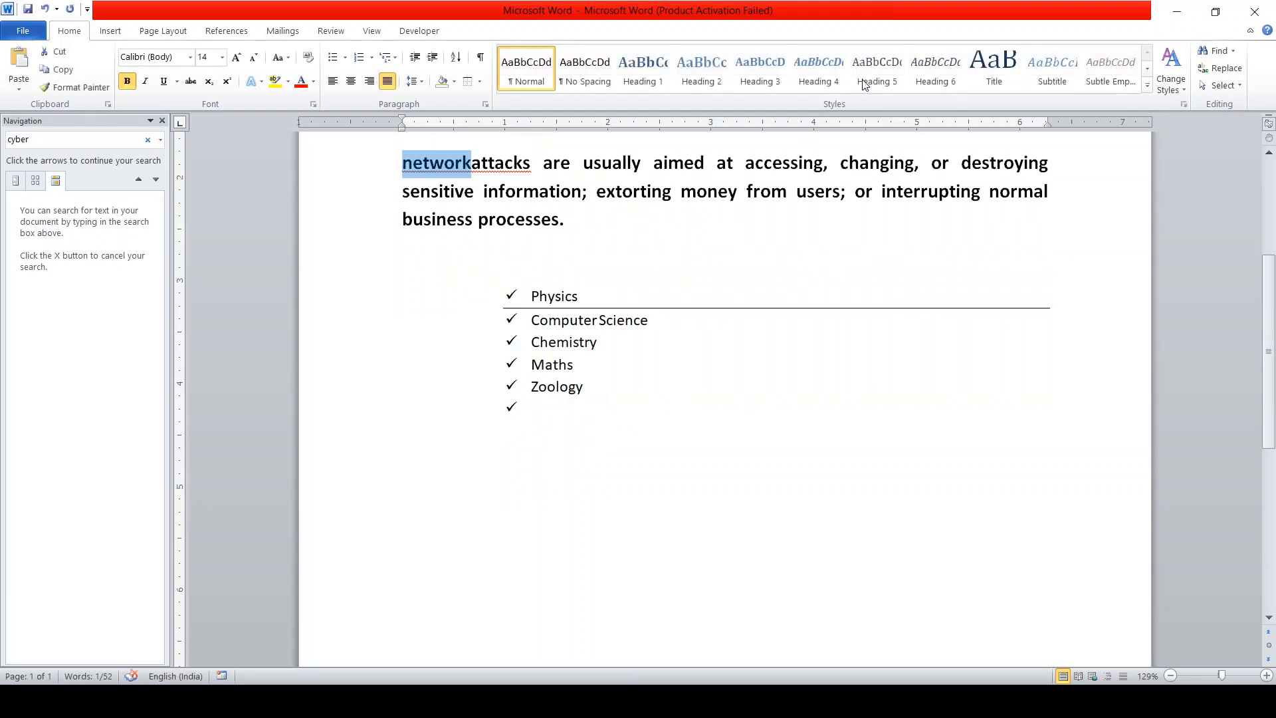
scroll(1271, 345, "up", 2)
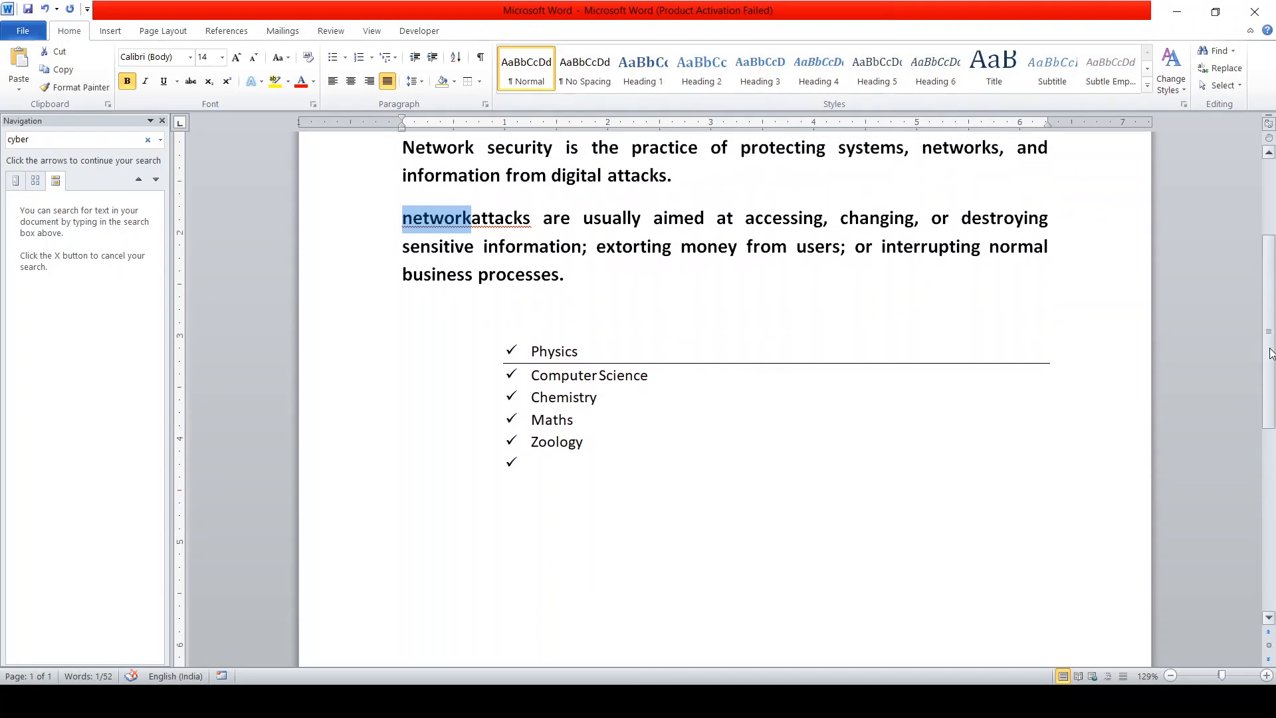
scroll(1271, 345, "up", 1)
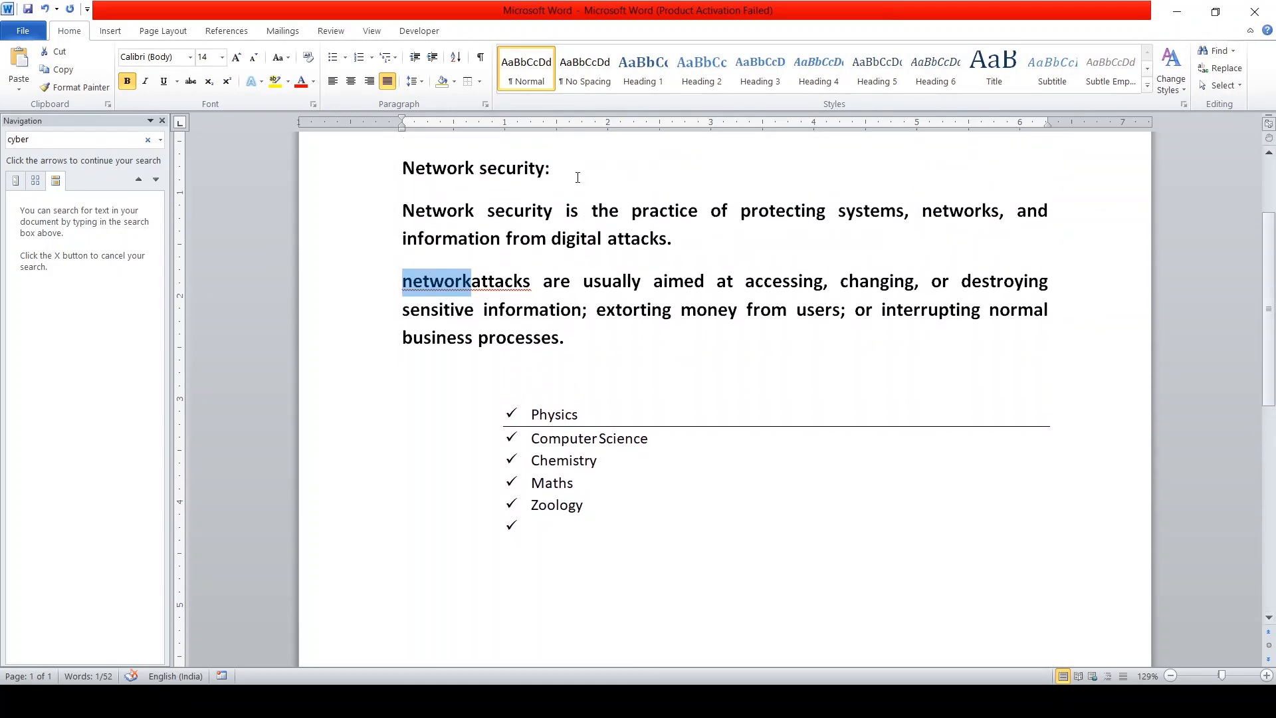
left_click_drag(476, 171, 372, 155)
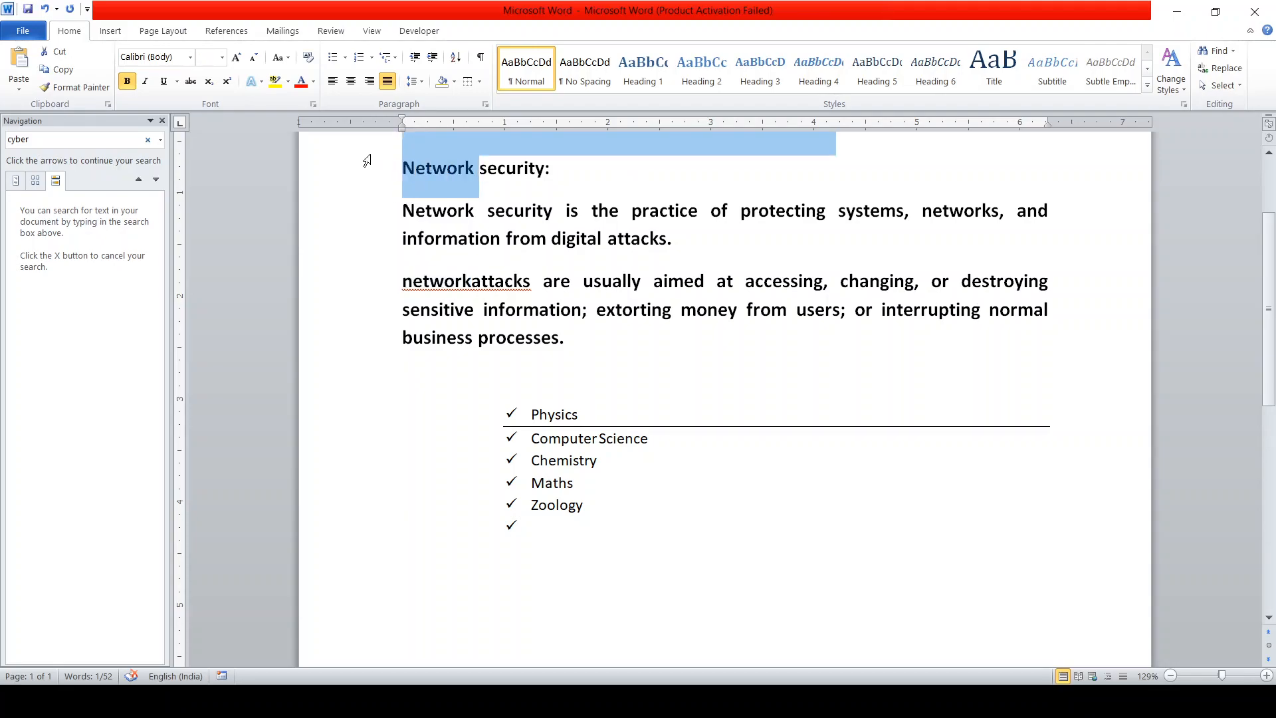
left_click(486, 218)
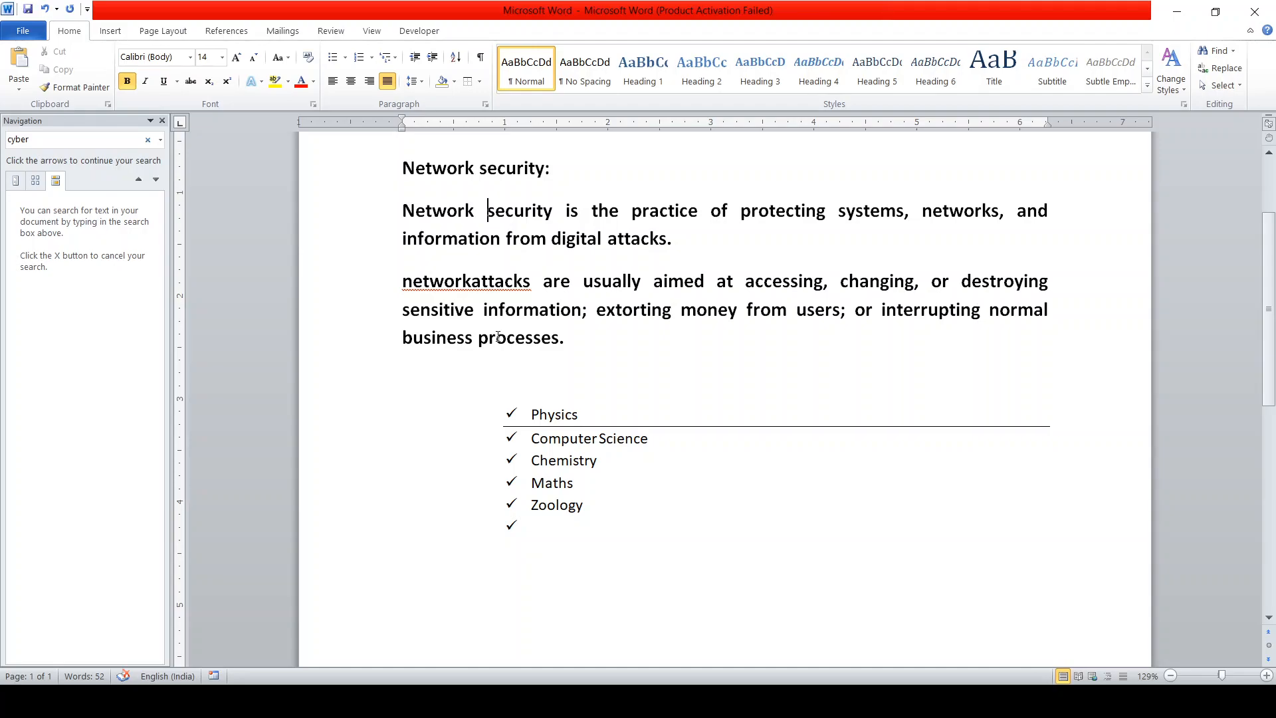
left_click(1226, 71)
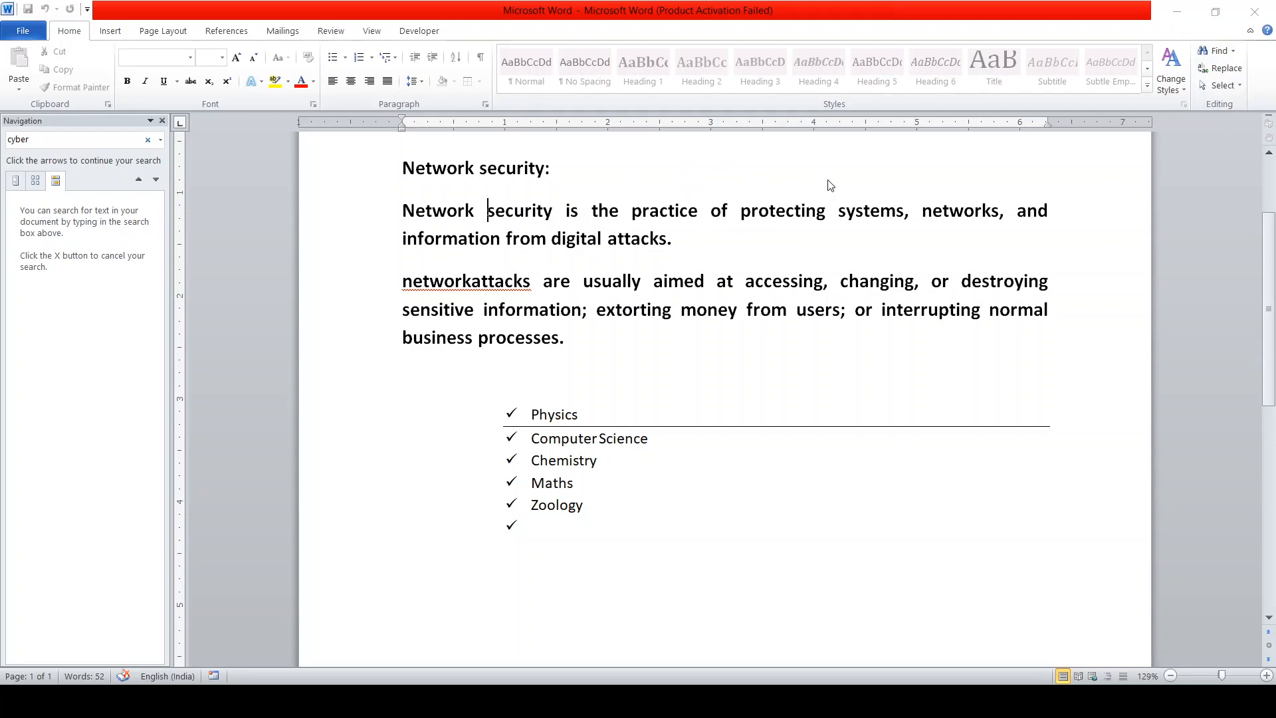
left_click(864, 31)
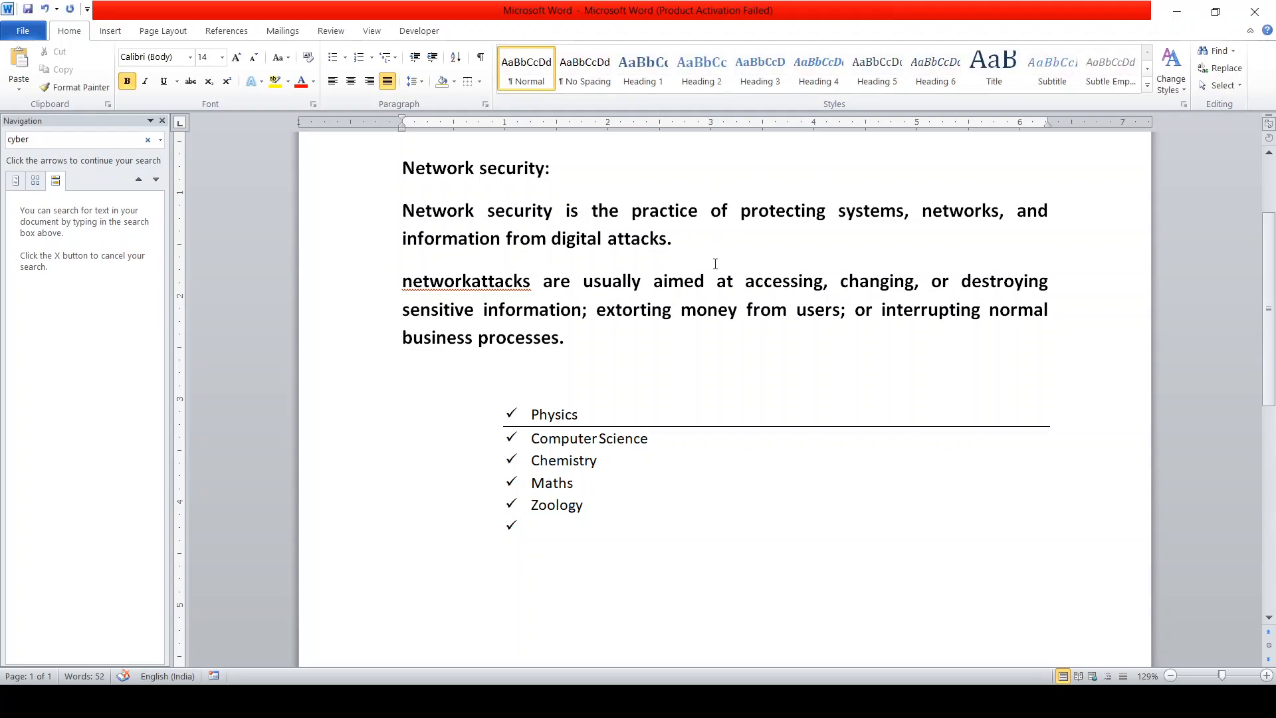